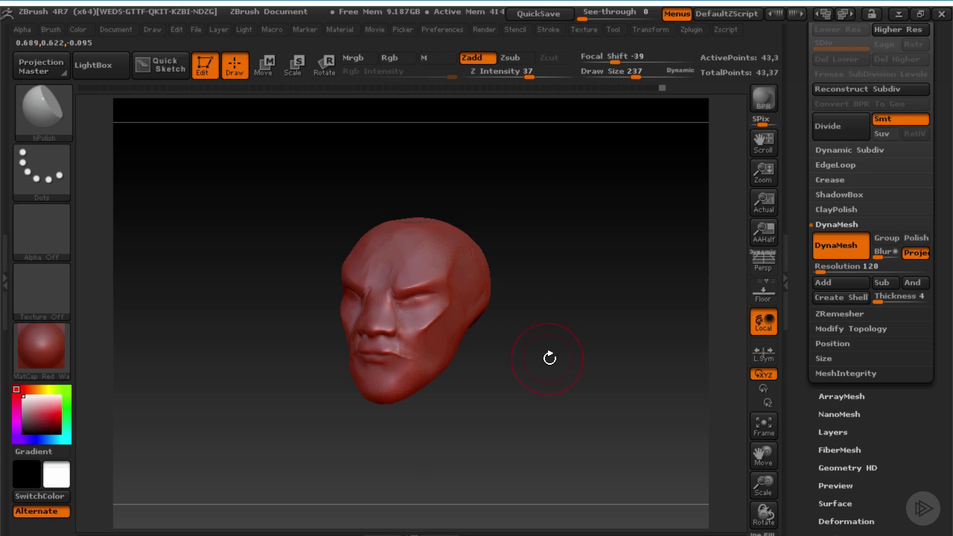
- Try the SoftPlastic material on the head and darken the current color to grey
left_click(43, 352)
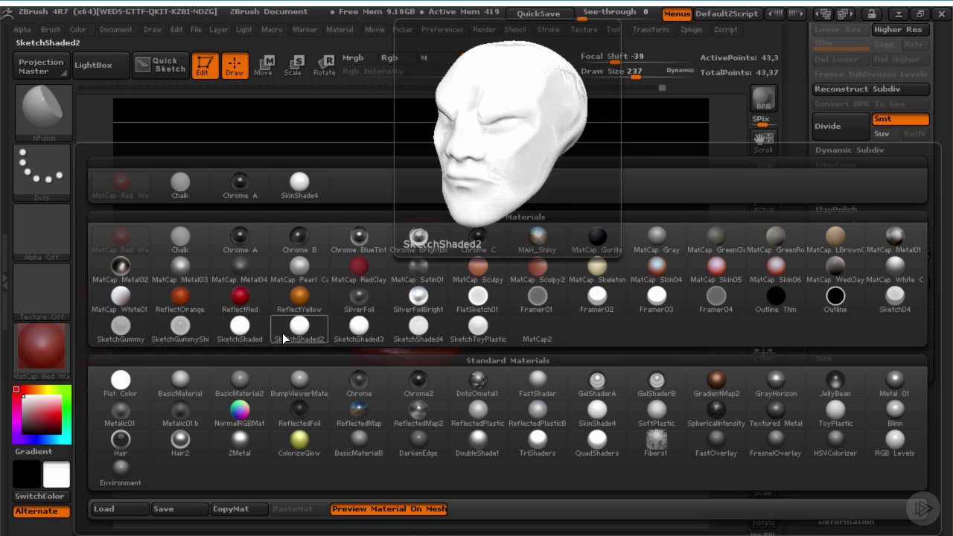
left_click(655, 412)
left_click_drag(611, 390, 560, 316)
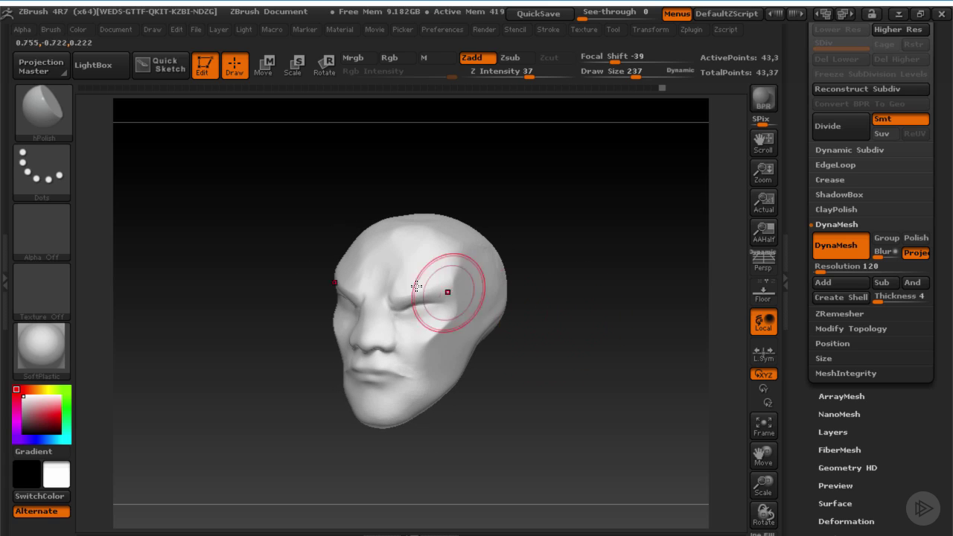
left_click_drag(23, 400, 23, 409)
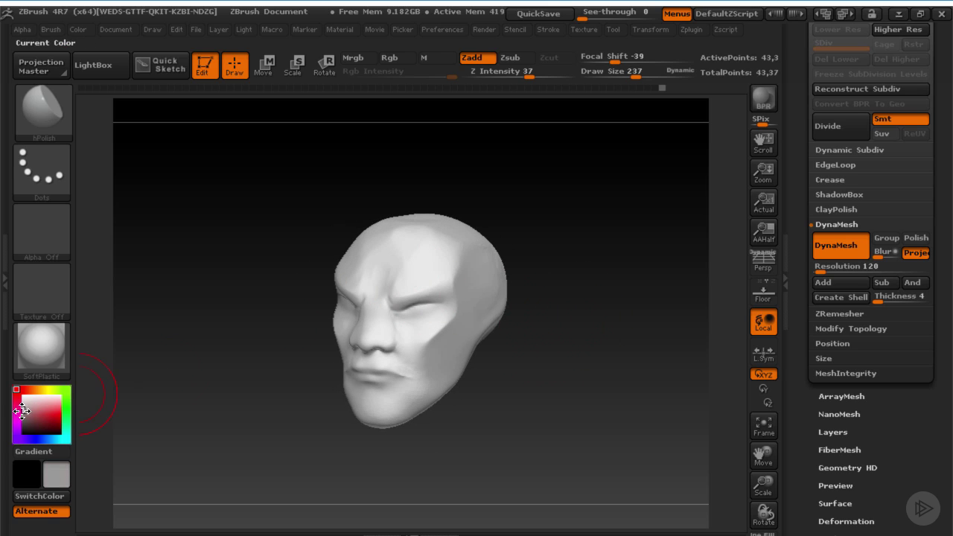
left_click_drag(213, 366, 124, 362)
- Apply the BasicMaterial material to the head and lighten the current color to near white
left_click(50, 359)
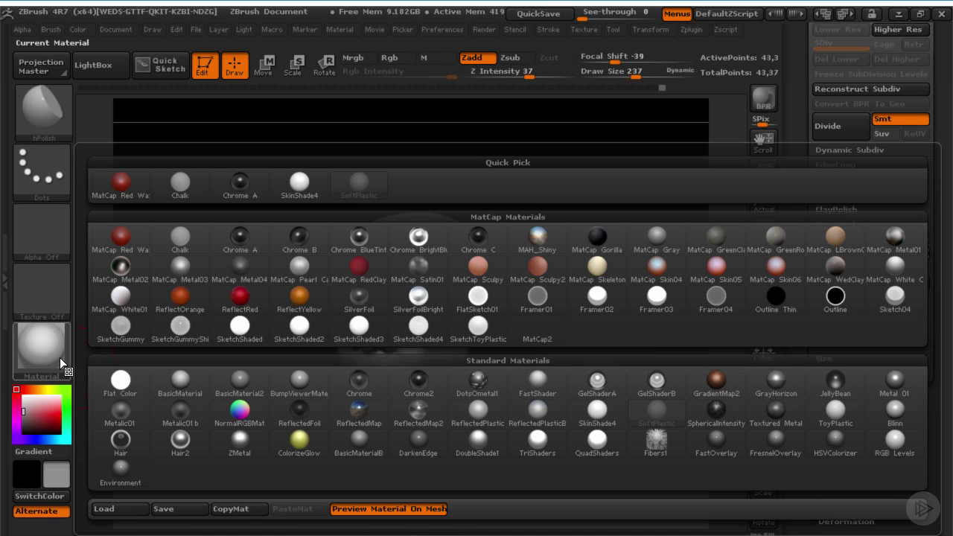
left_click(181, 380)
left_click_drag(538, 313, 521, 328)
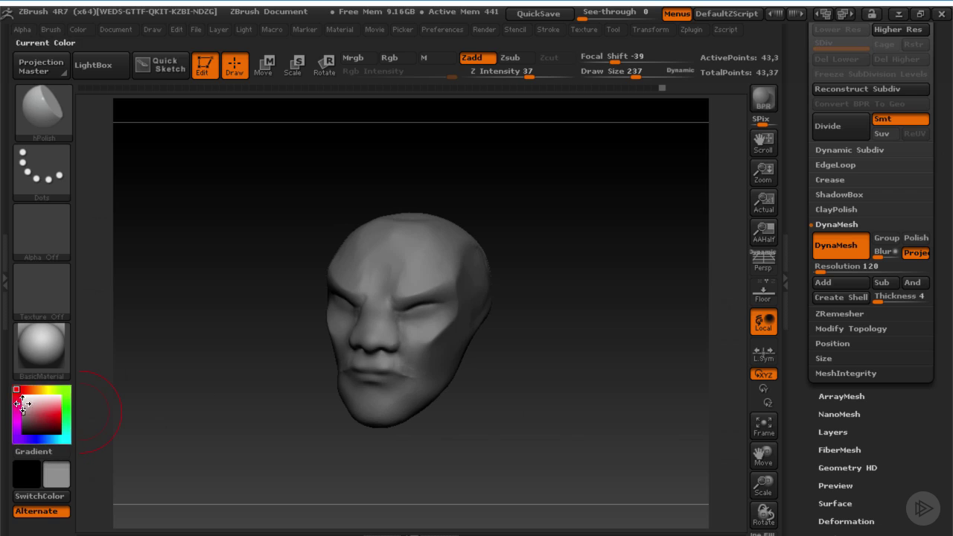
left_click(22, 402)
left_click_drag(493, 357, 490, 332)
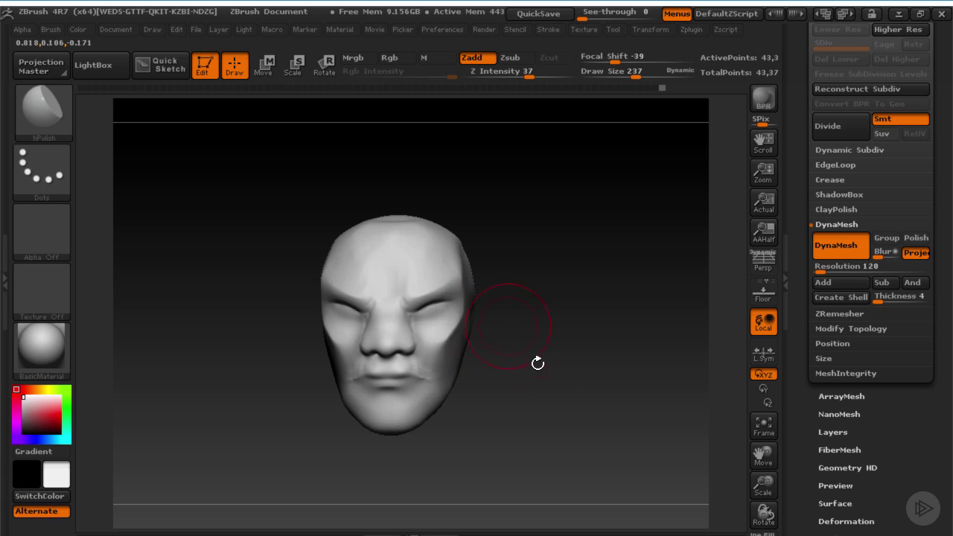
left_click_drag(537, 363, 532, 390)
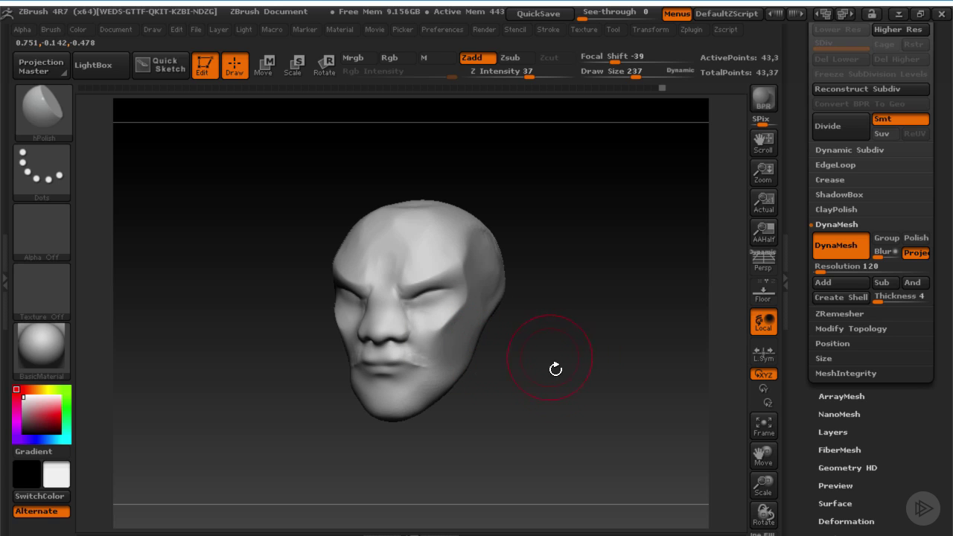
- Turn the head to its side, select the Move brush and set its draw size to 280
key("s")
left_click_drag(435, 330, 418, 329)
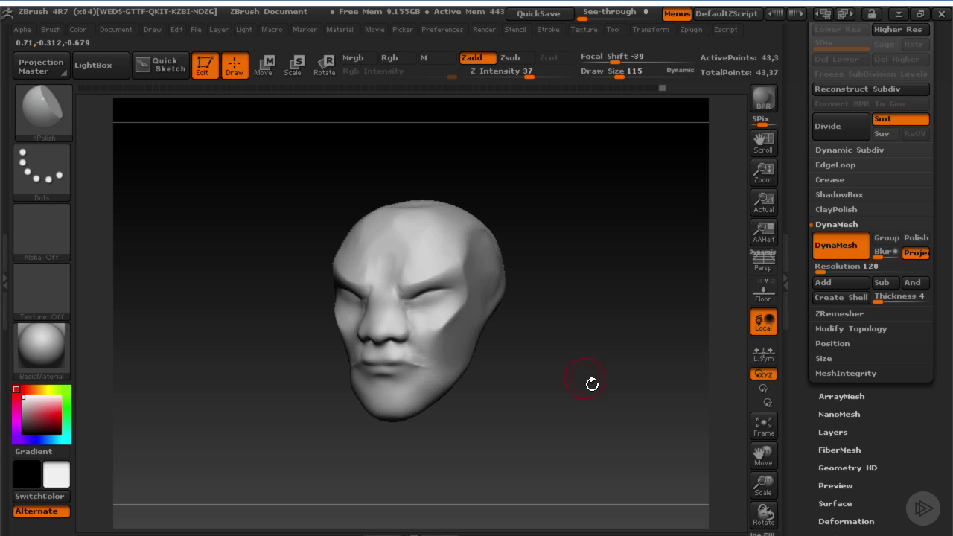
left_click_drag(592, 384, 414, 298)
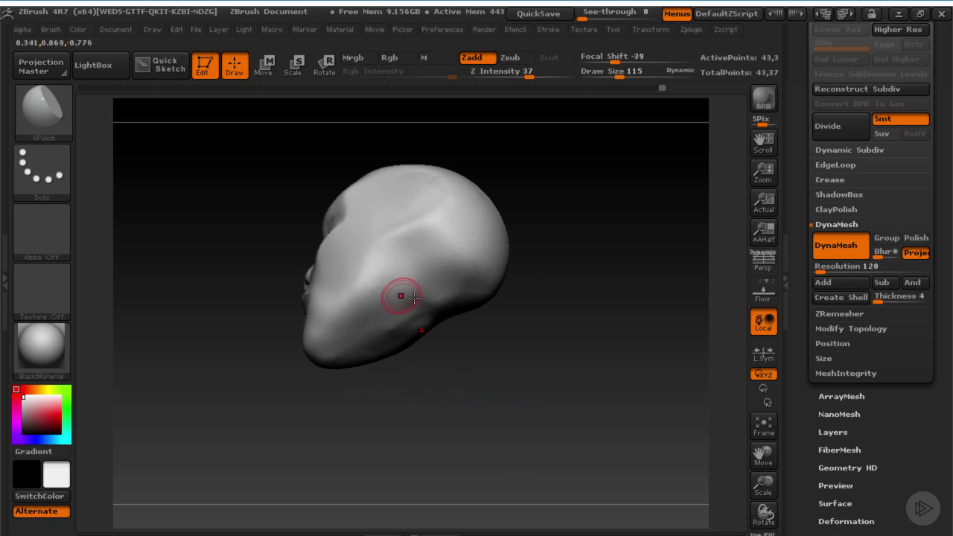
key("b")
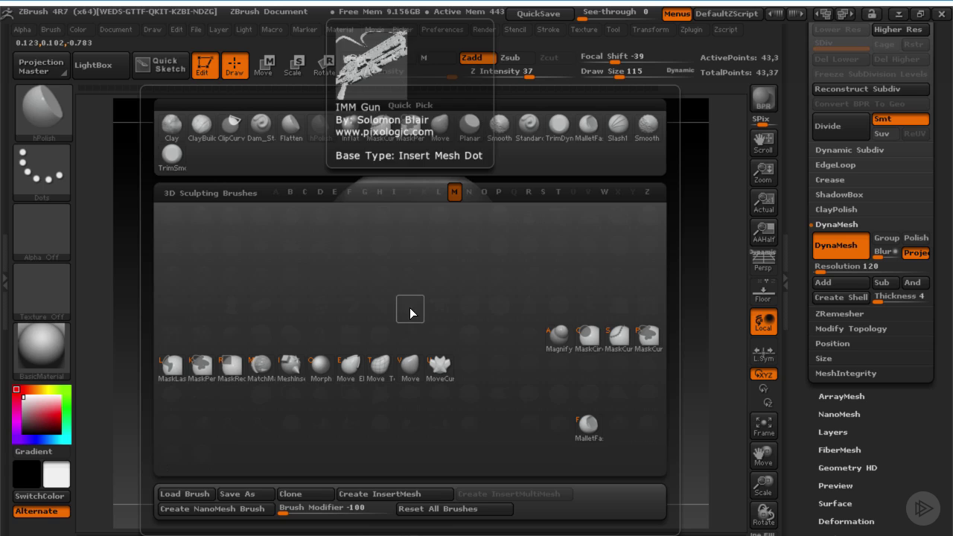
left_click(377, 366)
key("s")
left_click_drag(459, 347, 494, 335)
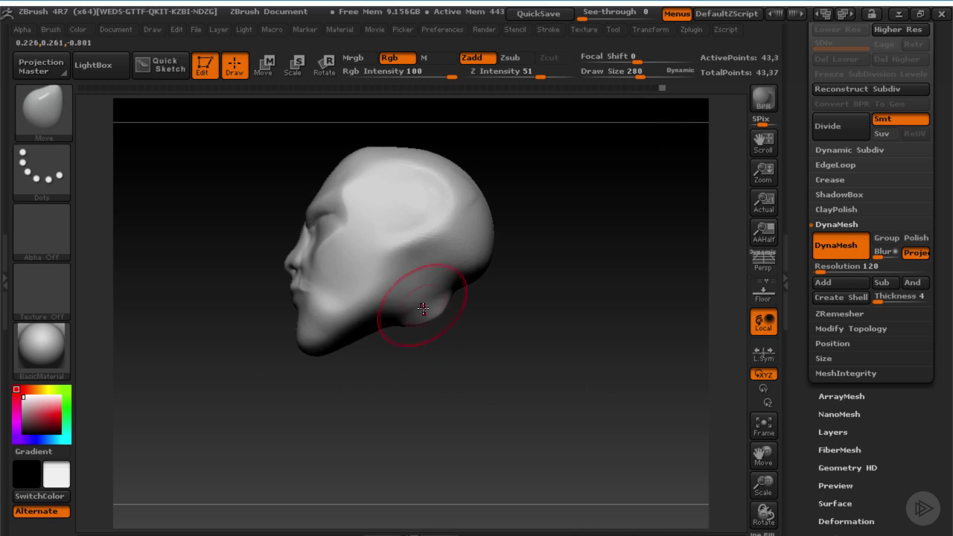
- Try to pull a neck out of the skull base with the Move brush, and undo the strokes
left_click_drag(422, 311, 425, 355)
mouse_move(521, 357)
left_mouse_down()
mouse_move(463, 321)
mouse_move(480, 337)
mouse_move(444, 325)
left_mouse_up()
mouse_move(369, 351)
left_mouse_down()
mouse_move(448, 377)
mouse_move(430, 344)
left_mouse_up()
mouse_move(416, 335)
left_mouse_down()
mouse_move(355, 350)
mouse_move(415, 315)
mouse_move(426, 322)
left_mouse_up()
mouse_move(494, 341)
left_mouse_down()
mouse_move(479, 337)
mouse_move(510, 341)
mouse_move(526, 380)
mouse_move(480, 389)
left_mouse_up()
key("ctrl+z")
key("ctrl+z")
key("ctrl+z")
key("ctrl+z")
key("ctrl+z")
- Set the draw size to 272 and paint a mask over the neck area beneath the skull
key("s")
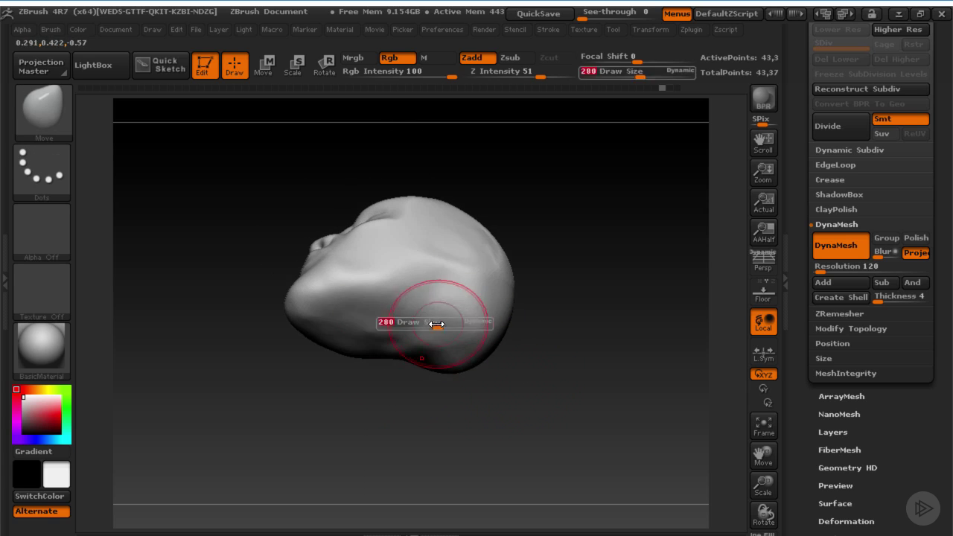
left_click_drag(436, 325, 472, 326)
mouse_move(395, 370)
left_mouse_down()
mouse_move(393, 408)
mouse_move(578, 449)
mouse_move(541, 379)
mouse_move(457, 319)
mouse_move(372, 324)
left_mouse_up()
key("s")
key("ctrl")
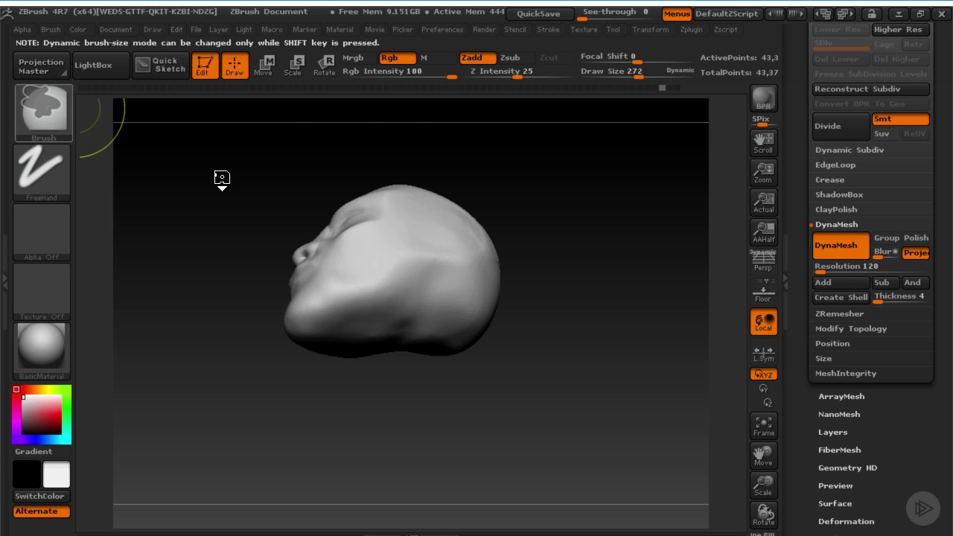
key("shift")
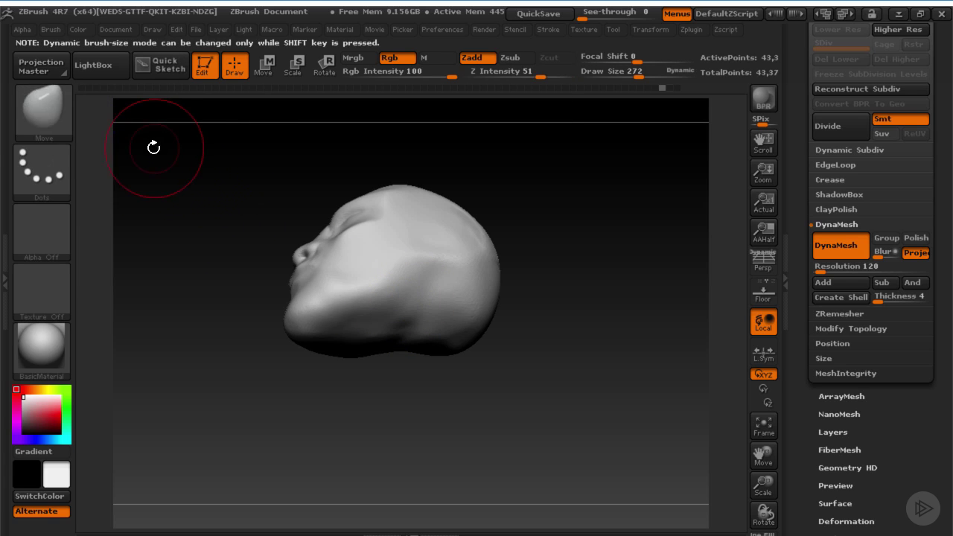
key("ctrl")
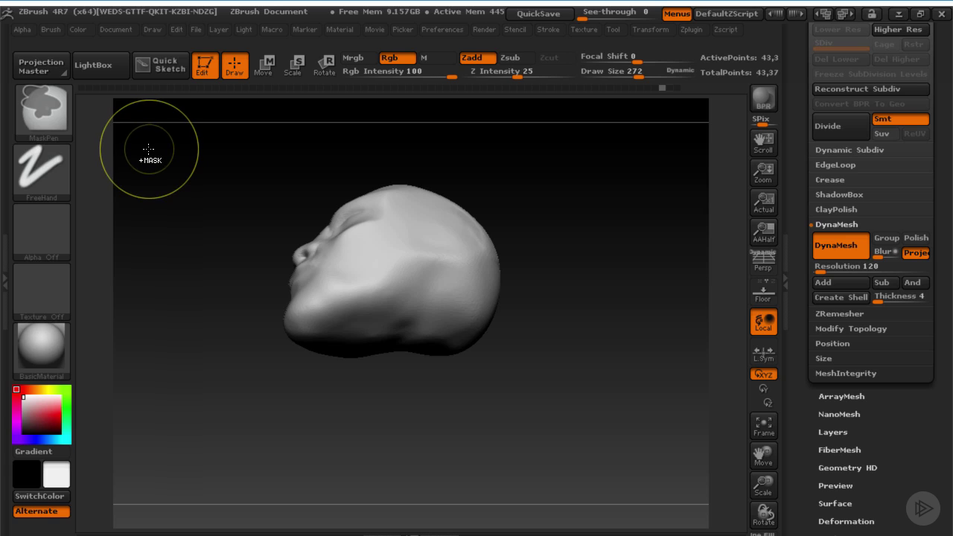
mouse_move(416, 317)
left_mouse_down("ctrl")
mouse_move(409, 338)
mouse_move(434, 314)
left_mouse_up("ctrl")
mouse_move(524, 330)
left_mouse_down()
mouse_move(485, 298)
mouse_move(515, 289)
left_mouse_up()
mouse_move(359, 342)
left_mouse_down("ctrl")
mouse_move(371, 336)
mouse_move(368, 320)
left_mouse_up("ctrl")
- Set the draw size to 162, extend the neck mask toward the jaw and erase the excess along its edge
key("s")
left_click_drag(370, 315, 358, 316)
left_click_drag(338, 338, 333, 339, "ctrl")
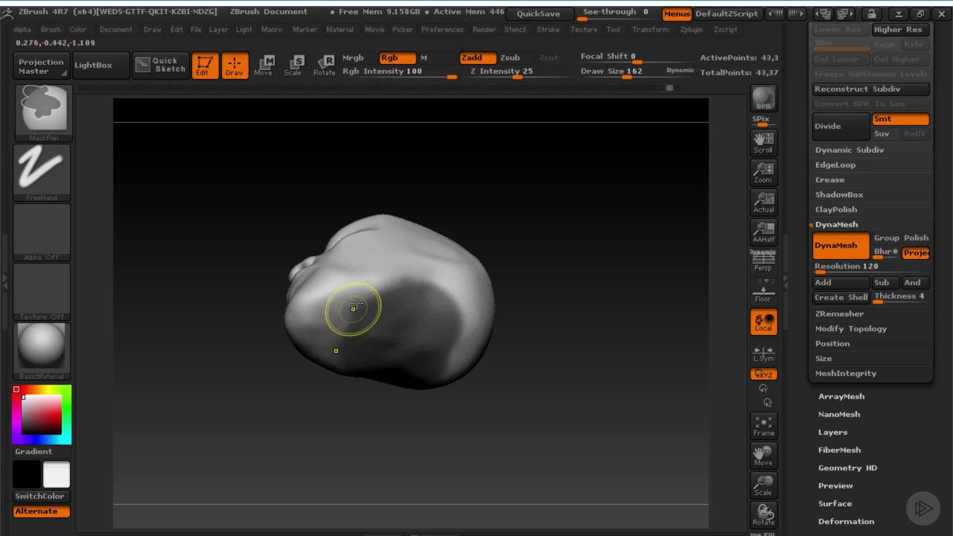
mouse_move(358, 303)
left_mouse_down("ctrl+alt")
mouse_move(423, 289)
mouse_move(480, 370)
left_mouse_up("ctrl+alt")
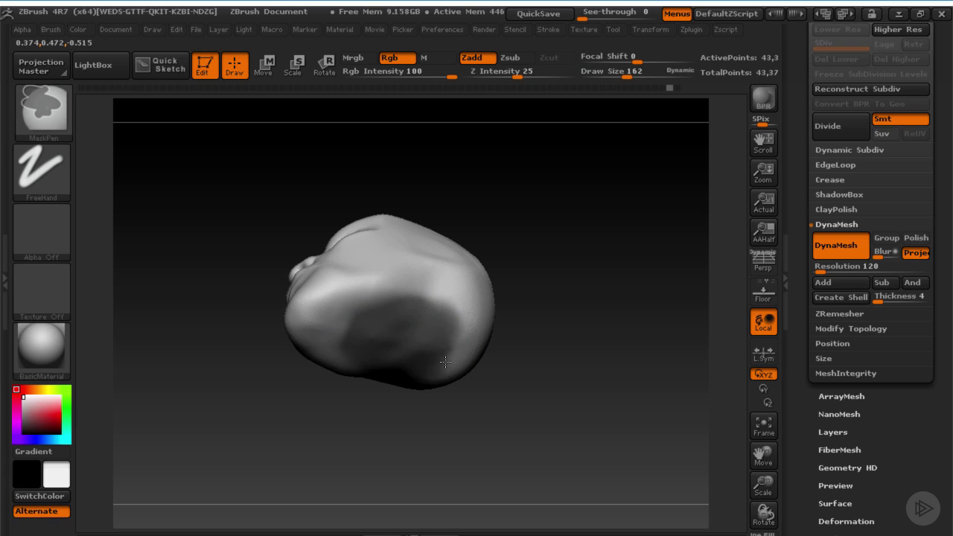
left_click_drag(511, 324, 520, 341)
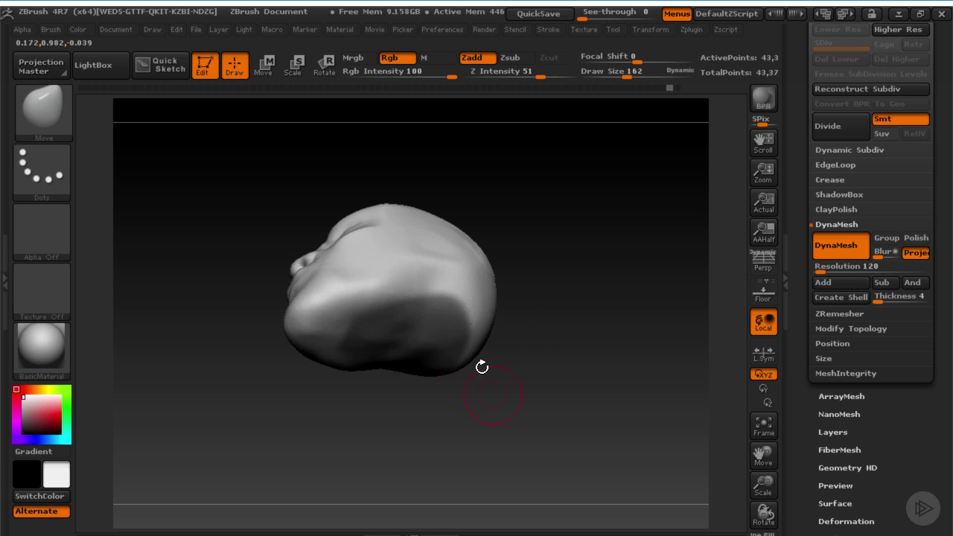
- Set the draw size to 568, invert the neck mask and clear it from the head
key("s")
left_click_drag(435, 306, 402, 283)
left_click_drag(488, 286, 489, 313)
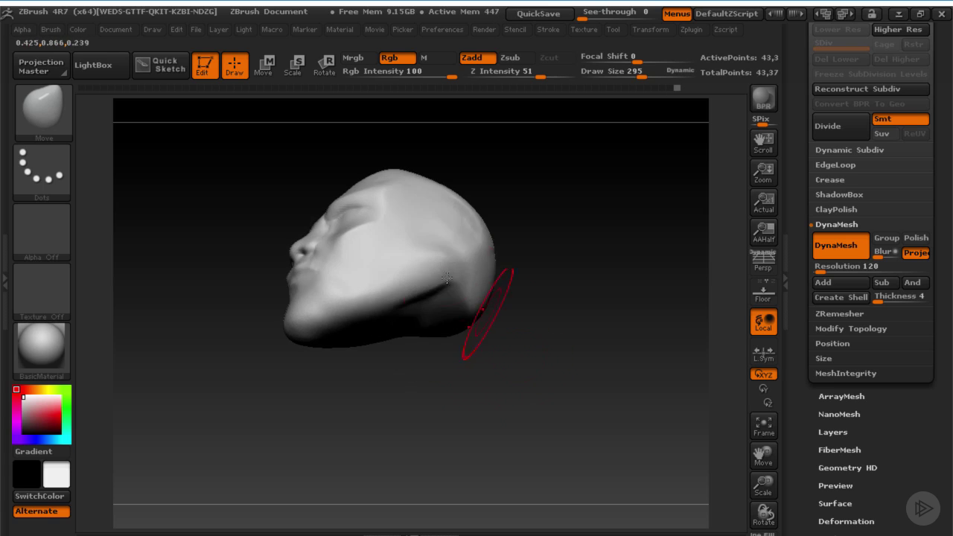
key("s")
mouse_move(447, 269)
left_mouse_down()
mouse_move(468, 270)
mouse_move(430, 295)
left_mouse_up()
mouse_move(531, 288)
left_mouse_down()
mouse_move(477, 263)
mouse_move(562, 315)
mouse_move(563, 301)
mouse_move(581, 296)
mouse_move(547, 335)
mouse_move(558, 280)
left_mouse_up()
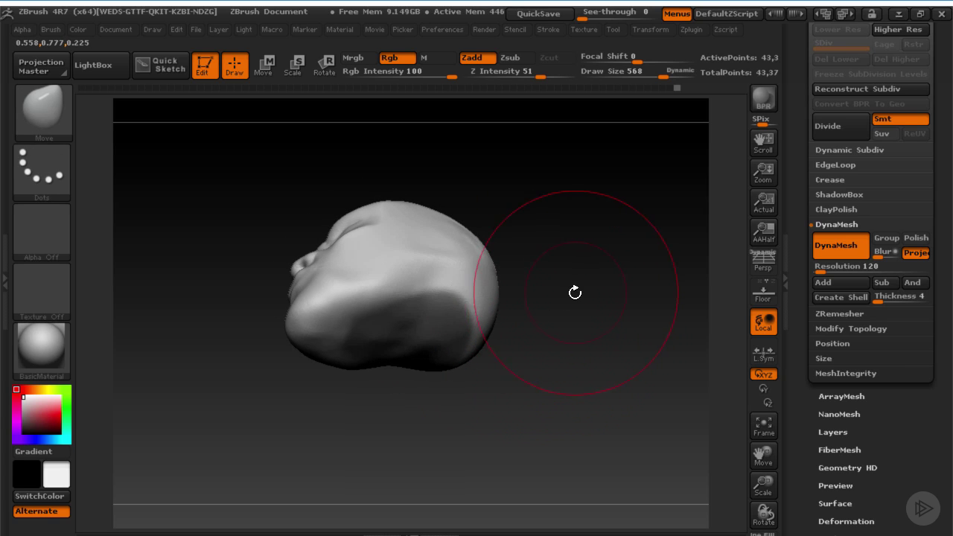
key("ctrl")
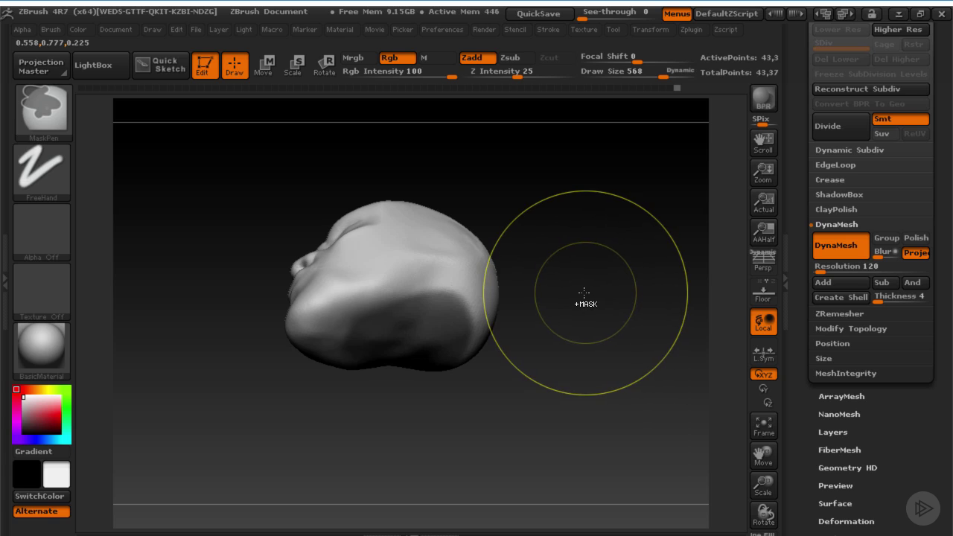
left_click(567, 286, "ctrl")
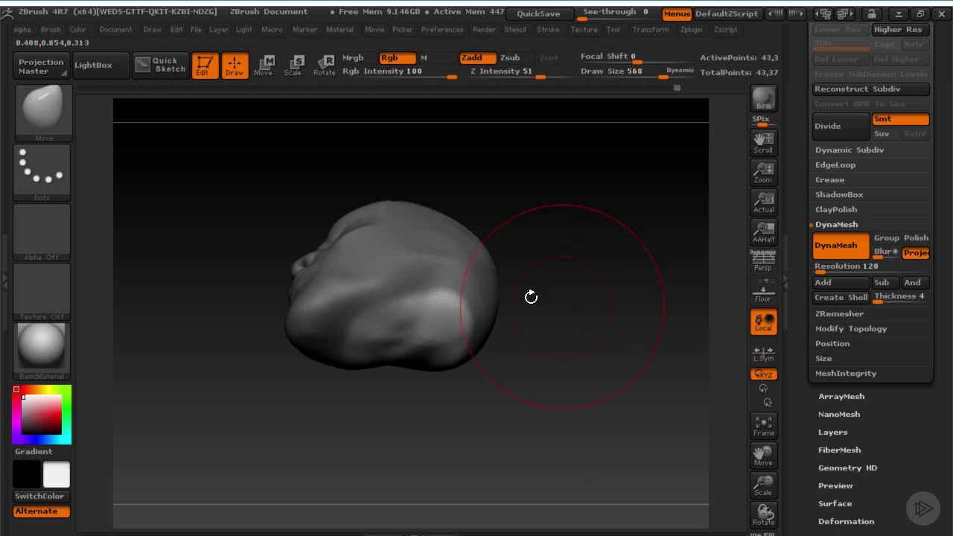
left_click_drag(573, 309, 566, 298, "ctrl")
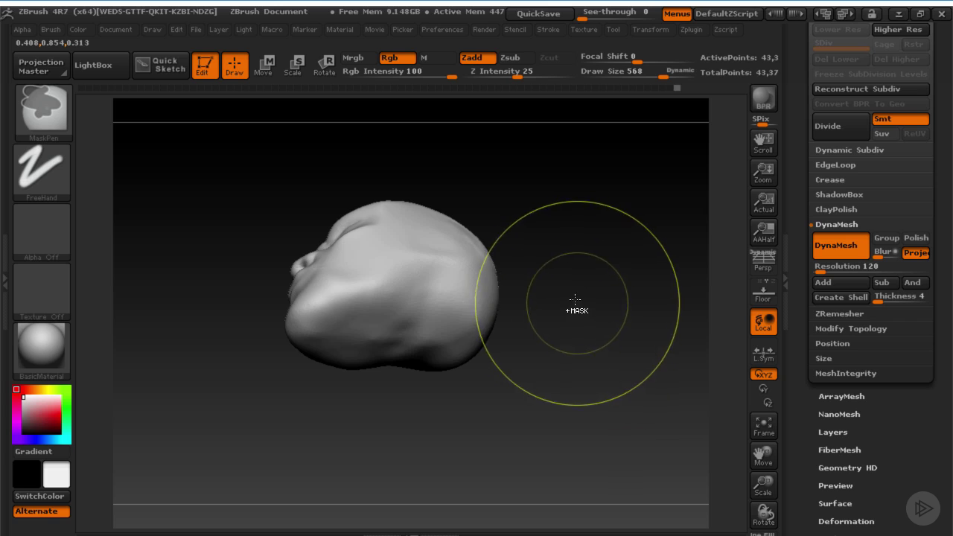
- Mask the entire head, reselect the Move brush at draw size 430 and clear the mask
left_click(575, 321, "ctrl")
key("b")
key("m")
key("v")
key("s")
left_click_drag(553, 324, 544, 324)
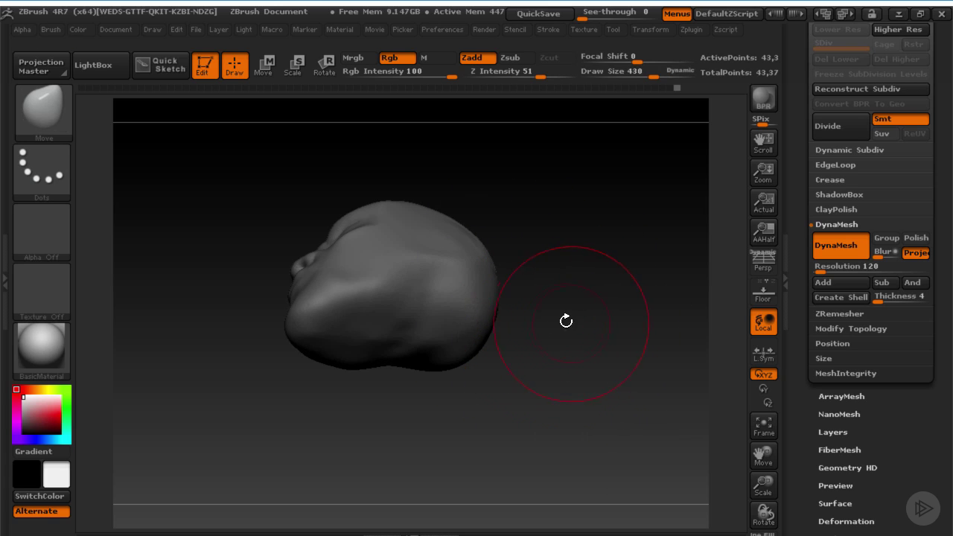
left_click_drag(573, 285, 605, 314, "ctrl")
- Paint a mask under the skull behind the jaw at draw size 258, and clear it
left_click_drag(521, 281, 538, 282)
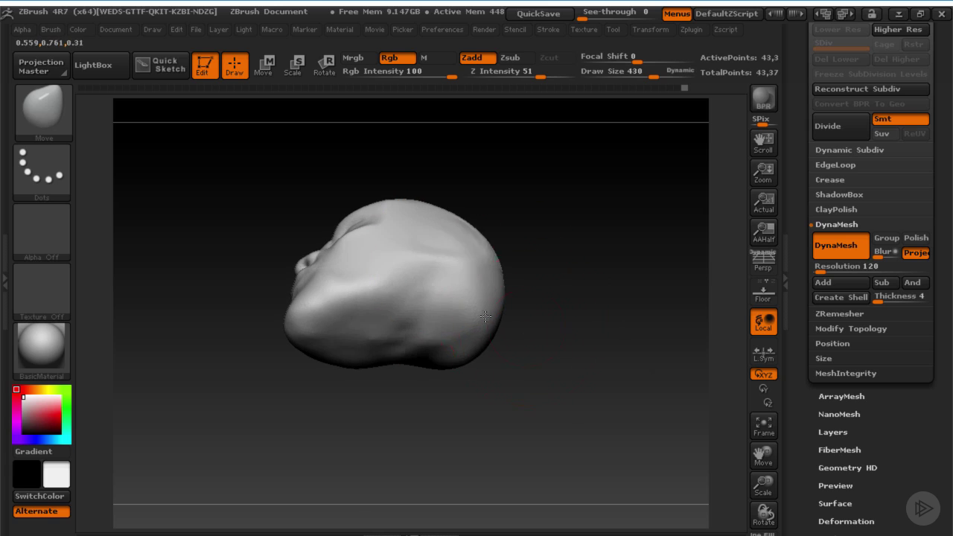
key("s")
mouse_move(438, 304)
left_mouse_down()
mouse_move(423, 304)
mouse_move(402, 327)
mouse_move(426, 322)
left_mouse_up()
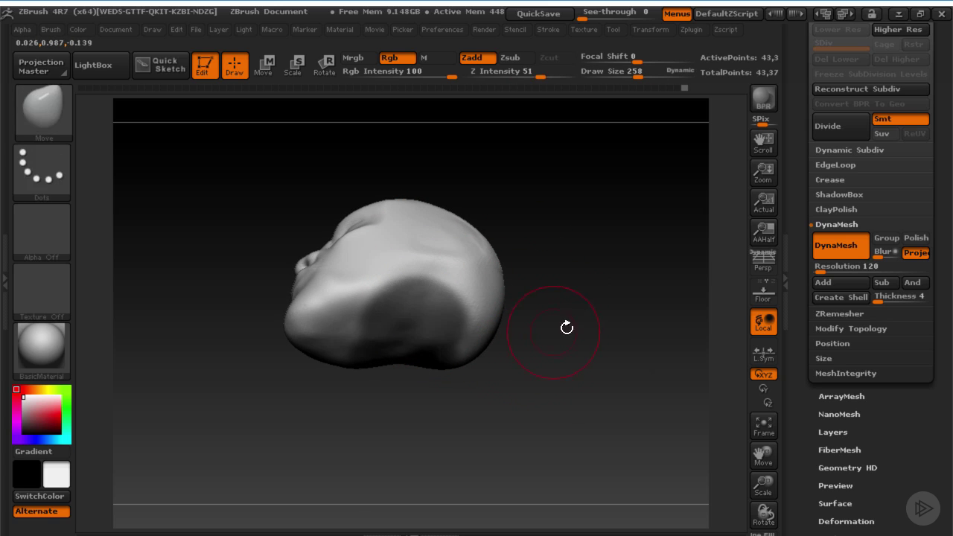
mouse_move(569, 270)
left_mouse_down("ctrl")
mouse_move(605, 322)
mouse_move(576, 390)
mouse_move(571, 342)
mouse_move(590, 378)
left_mouse_up("ctrl")
- Remesh the head with DynaMesh at resolution 120 while its wireframe is shown, and hide the wireframe
key("shift+f")
key("s")
left_click_drag(378, 268, 366, 267)
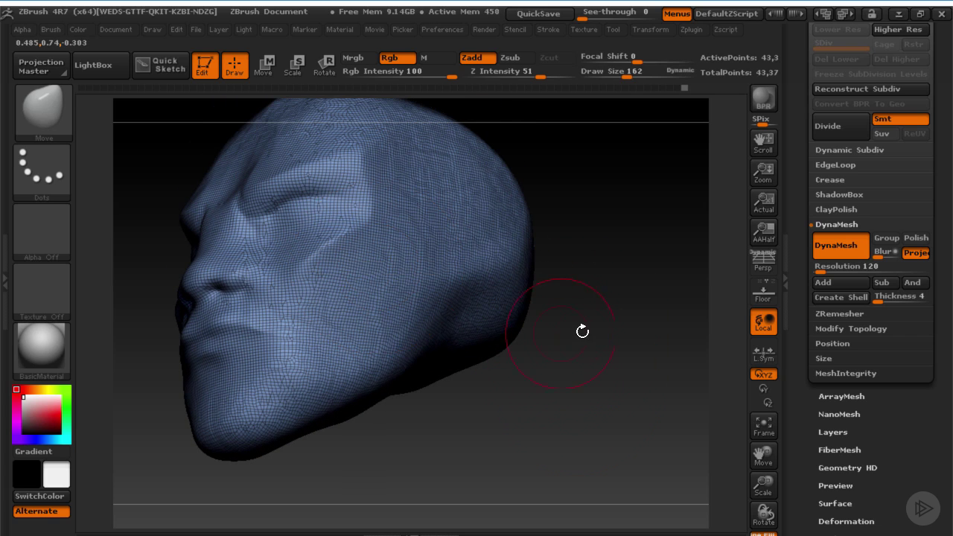
left_click_drag(608, 282, 645, 342, "ctrl")
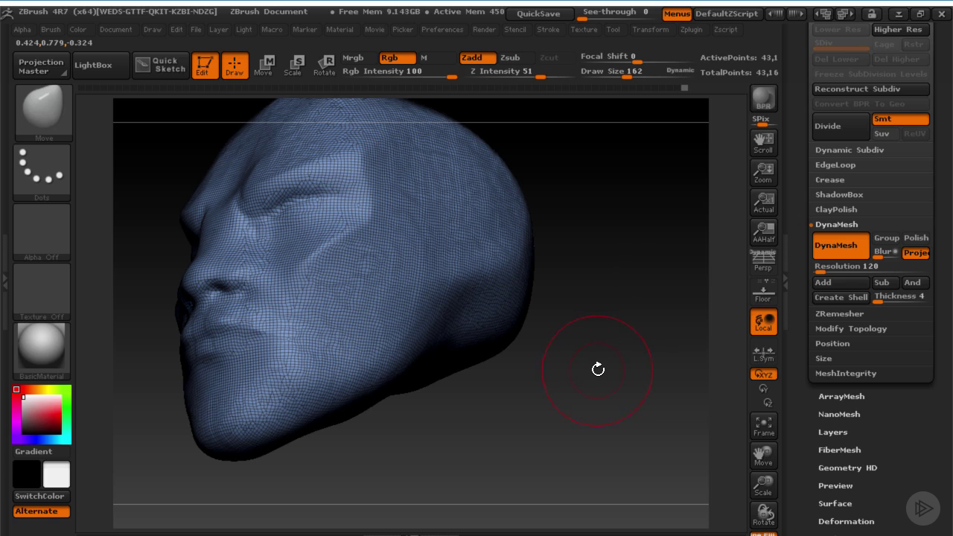
key("shift+f")
- Paint a mask over the neck base beneath the skull and behind the jaw, and invert it
left_click_drag(594, 368, 594, 348, "alt")
mouse_move(588, 335)
left_mouse_down()
mouse_move(572, 303)
mouse_move(417, 304)
left_mouse_up()
key("ctrl")
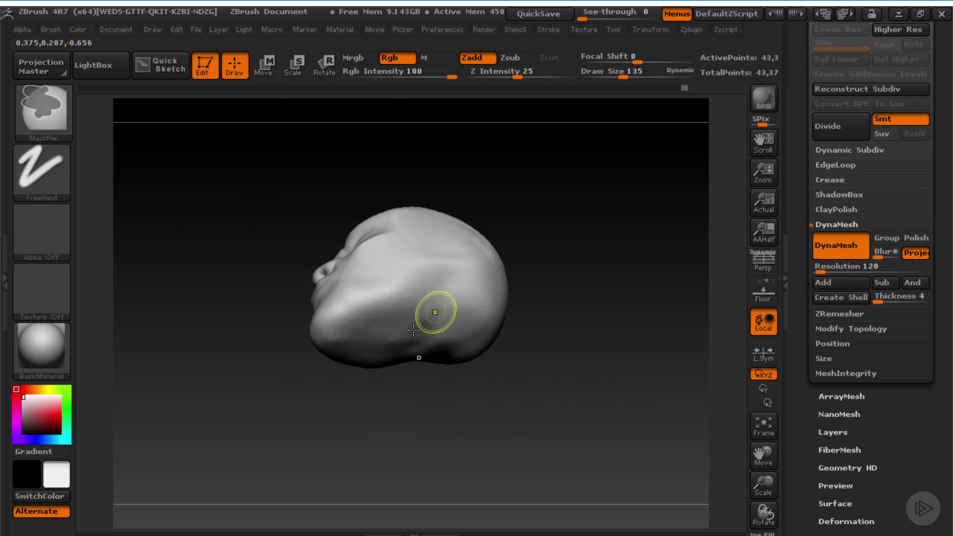
key("ctrl+z")
left_click_drag(539, 370, 532, 339)
key("s")
left_click_drag(420, 327, 431, 327)
mouse_move(418, 328)
left_mouse_down("ctrl")
mouse_move(414, 343)
mouse_move(409, 336)
mouse_move(448, 313)
left_mouse_up("ctrl")
mouse_move(542, 343)
left_mouse_down()
mouse_move(558, 376)
mouse_move(518, 363)
mouse_move(541, 375)
mouse_move(538, 300)
mouse_move(518, 324)
left_mouse_up()
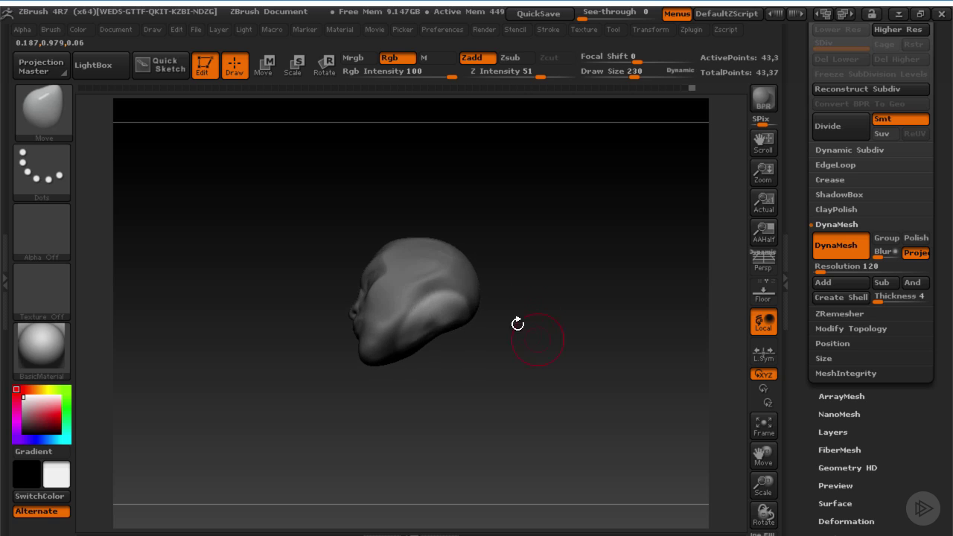
- Set the Move brush's draw size to 600 and pull the unmasked area downward into a neck
key("s")
left_click_drag(415, 312, 446, 311)
mouse_move(514, 338)
left_mouse_down()
mouse_move(479, 400)
mouse_move(456, 391)
left_mouse_up()
left_click_drag(455, 318, 447, 349, "shift")
left_click_drag(420, 387, 448, 380, "shift")
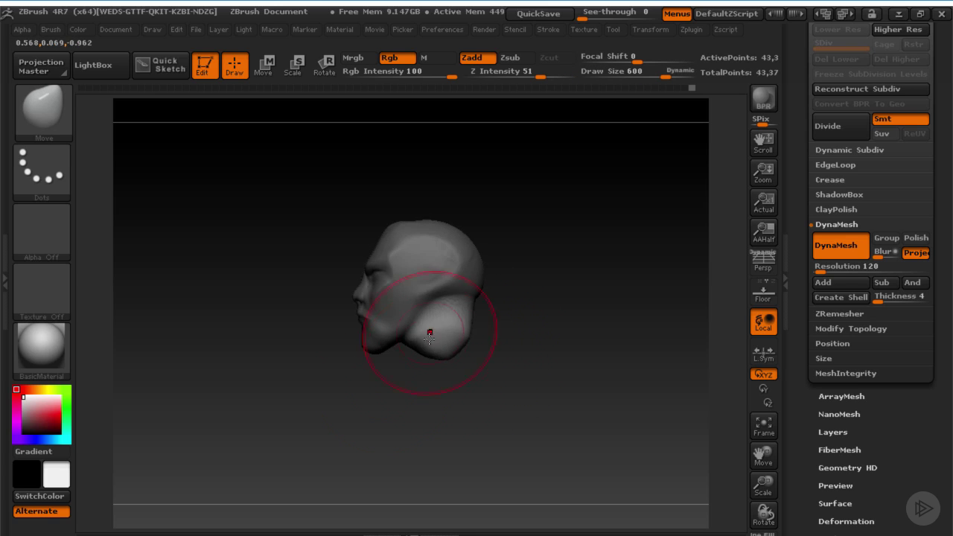
left_click_drag(430, 332, 408, 383)
left_click_drag(458, 343, 465, 345)
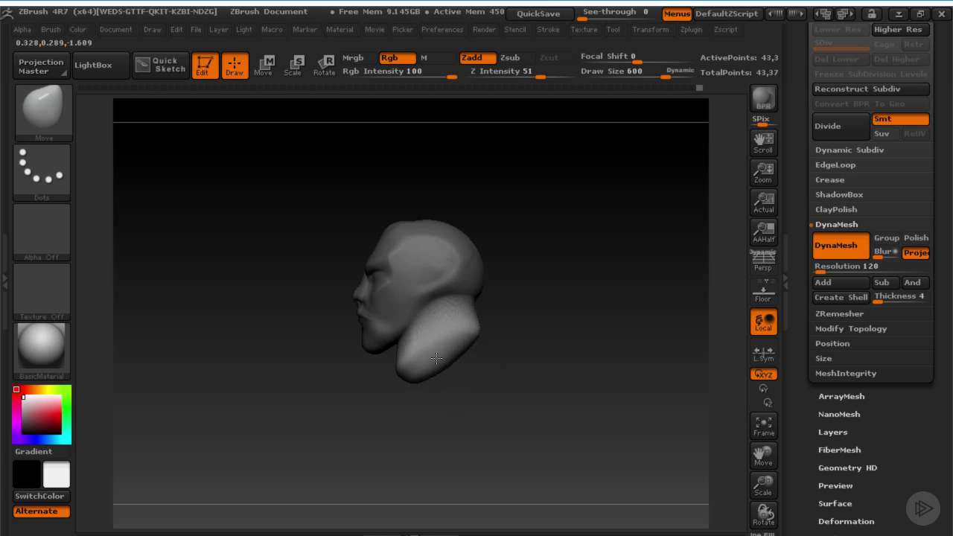
mouse_move(445, 378)
left_mouse_down()
mouse_move(449, 367)
mouse_move(513, 379)
mouse_move(490, 362)
mouse_move(455, 360)
mouse_move(457, 332)
left_mouse_up()
- Set the draw size to 393 and clear the mask from the head
key("s")
left_click_drag(500, 323, 490, 326)
mouse_move(514, 316)
left_mouse_down()
mouse_move(550, 311)
mouse_move(556, 377)
mouse_move(533, 368)
left_mouse_up()
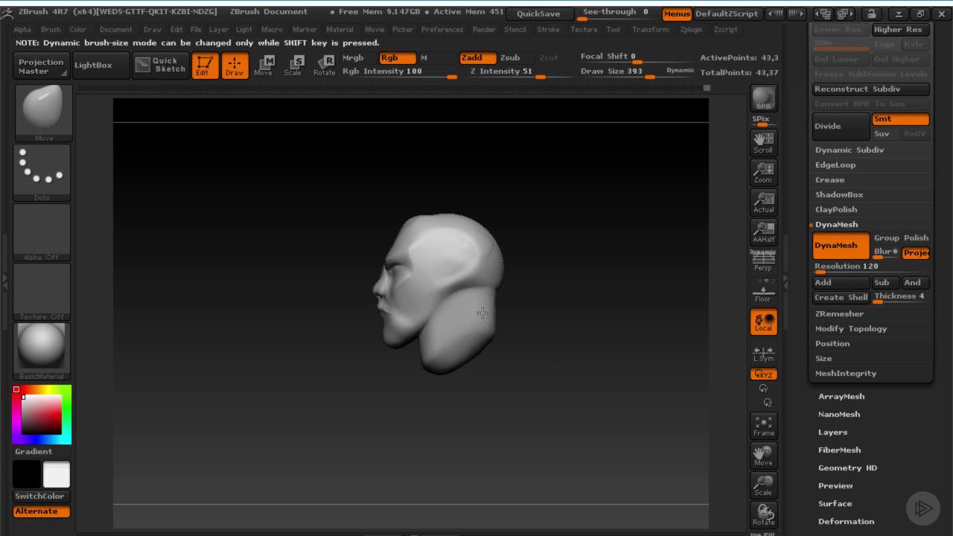
left_click_drag(506, 334, 468, 317)
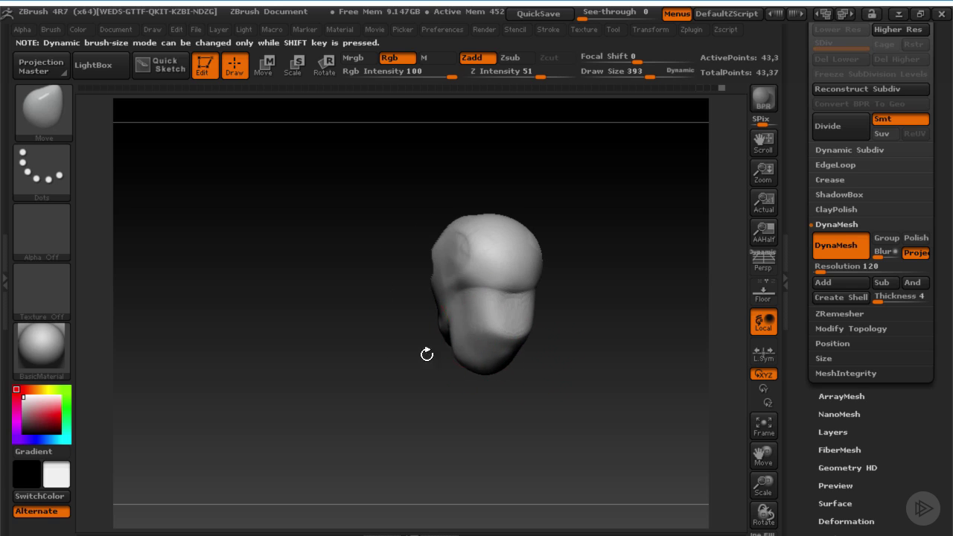
- Remesh the head and its new neck with DynaMesh, and set the draw size to 237
mouse_move(426, 354)
left_mouse_down()
mouse_move(492, 370)
mouse_move(570, 342)
mouse_move(551, 440)
mouse_move(525, 330)
mouse_move(489, 365)
mouse_move(554, 339)
mouse_move(554, 319)
mouse_move(549, 325)
mouse_move(577, 343)
mouse_move(538, 330)
mouse_move(582, 370)
mouse_move(500, 385)
left_mouse_up()
key("ctrl")
key("s")
left_click_drag(470, 333, 455, 333)
key("ctrl")
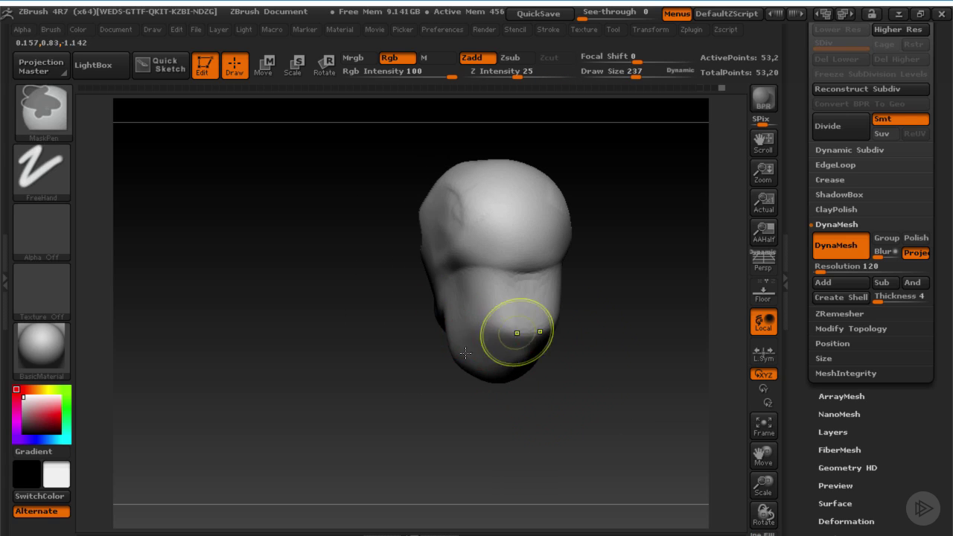
- Mask the head so only the neck stays free, and flare the neck outward with the Move brush at draw size 204
left_click_drag(418, 393, 438, 365)
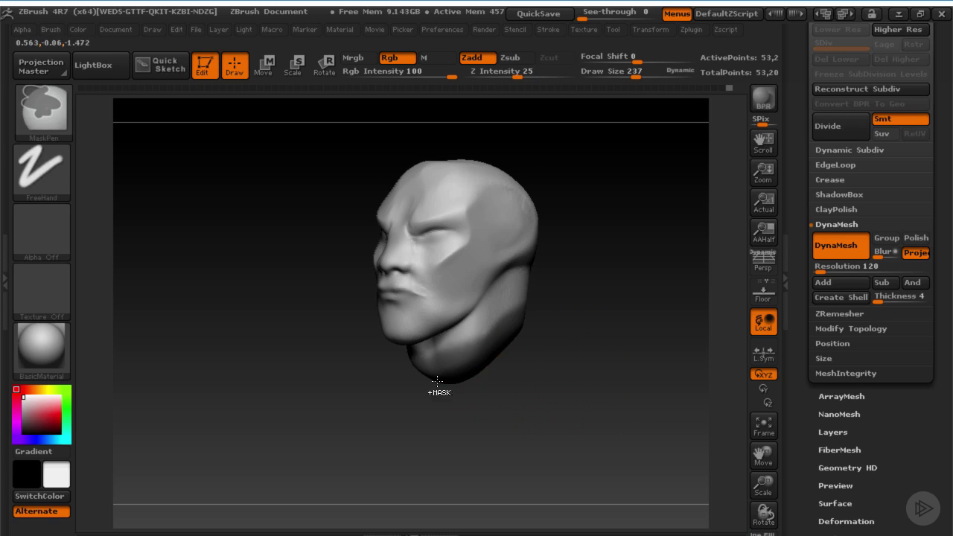
left_click(584, 385, "ctrl")
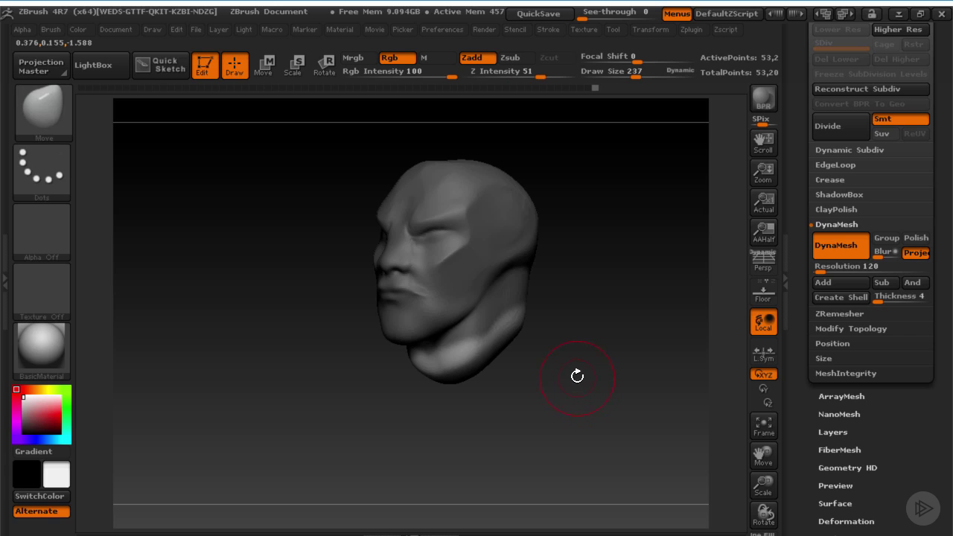
mouse_move(577, 375)
left_mouse_down("alt")
mouse_move(561, 333)
mouse_move(574, 344)
left_mouse_up("alt")
mouse_move(521, 369)
left_mouse_down()
mouse_move(558, 347)
mouse_move(526, 338)
mouse_move(536, 364)
mouse_move(589, 313)
mouse_move(549, 328)
mouse_move(574, 368)
mouse_move(504, 356)
mouse_move(587, 336)
mouse_move(583, 328)
mouse_move(590, 351)
mouse_move(517, 346)
left_mouse_up()
key("s")
key("ctrl")
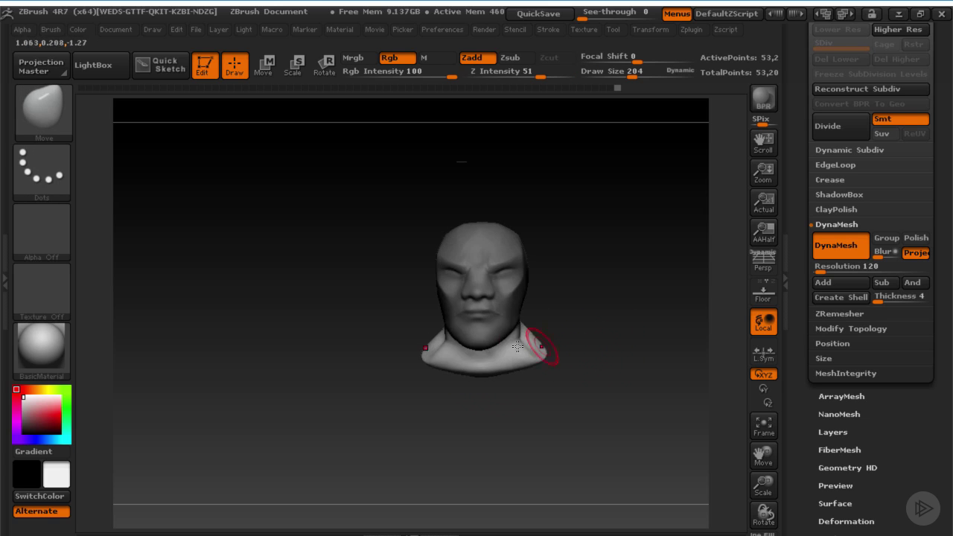
- Try reshaping the neck base with the Move brush at draw size 1000, and set the draw size to 97
key("bracketright")
key("bracketright")
key("bracketright")
key("bracketright")
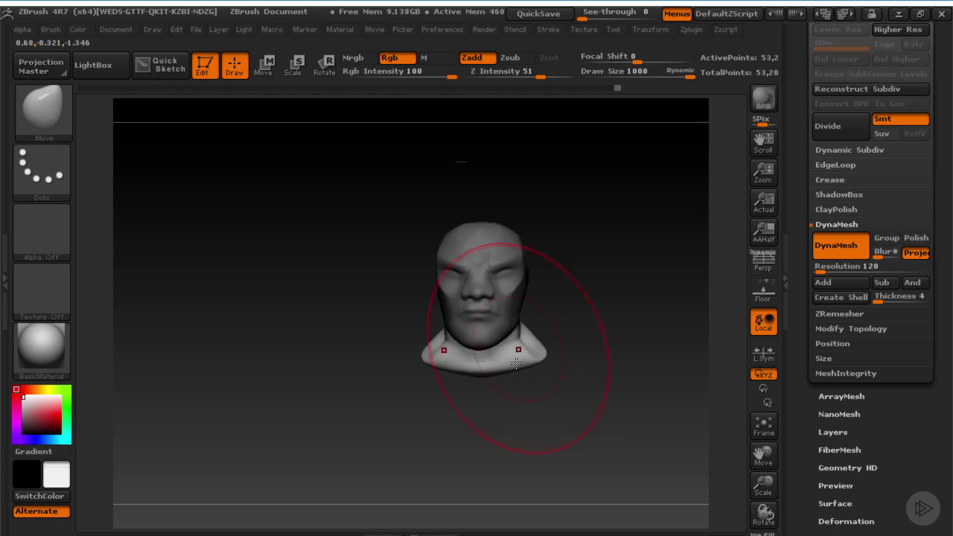
mouse_move(526, 370)
left_mouse_down()
mouse_move(510, 337)
mouse_move(606, 298)
mouse_move(595, 325)
mouse_move(519, 317)
left_mouse_up()
key("s")
mouse_move(587, 319)
left_mouse_down()
mouse_move(502, 336)
mouse_move(502, 327)
left_mouse_up()
key("ctrl")
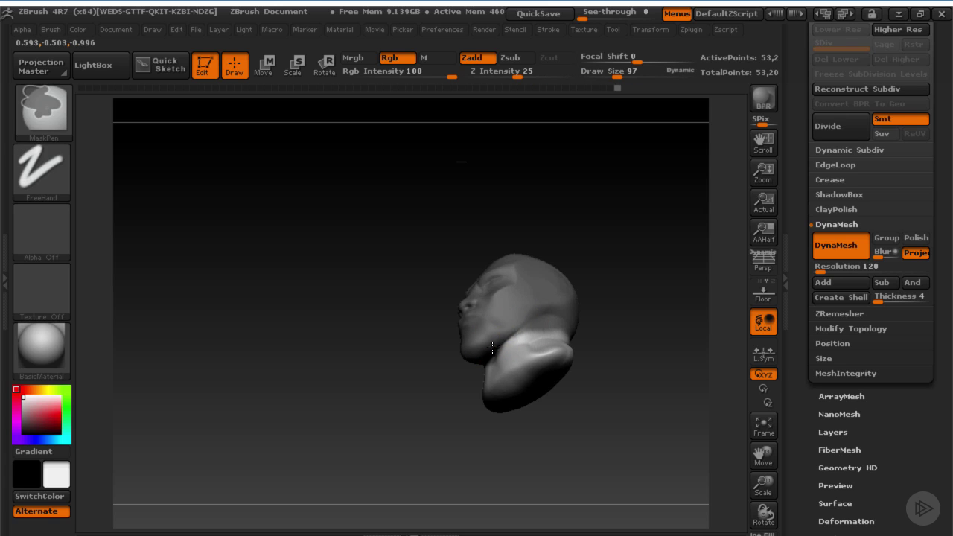
mouse_move(614, 337)
left_mouse_down()
mouse_move(629, 369)
mouse_move(533, 333)
left_mouse_up()
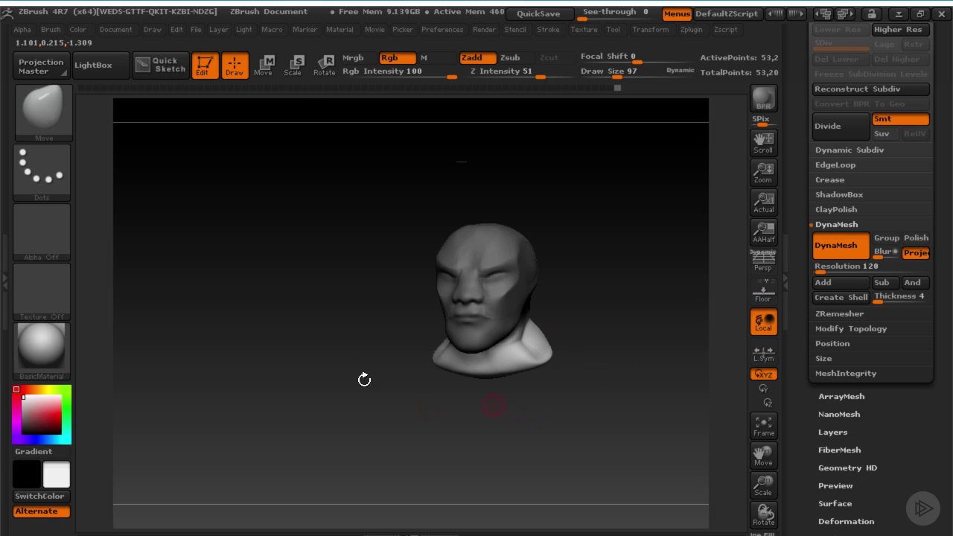
- Activate the Transpose line in Move mode for the masked head
left_click(266, 68)
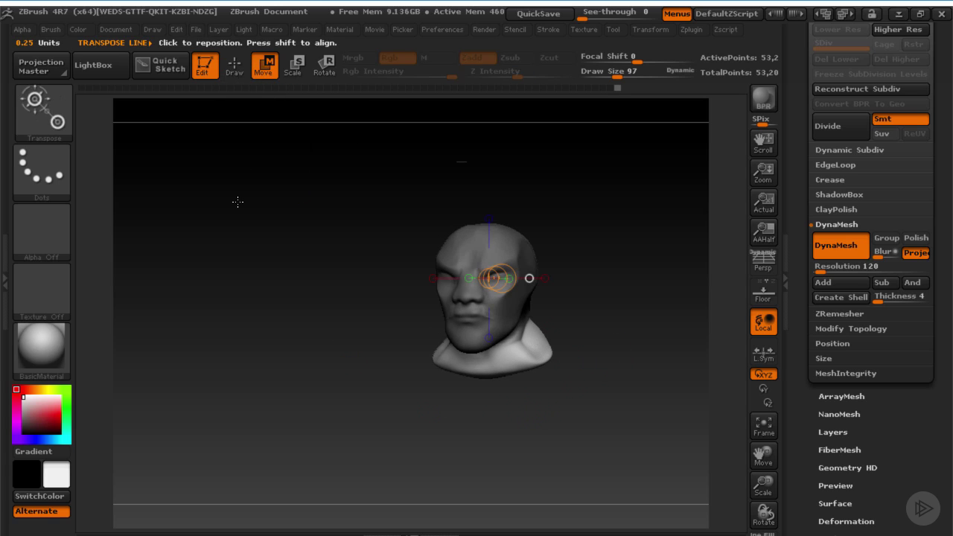
left_click_drag(302, 250, 355, 190)
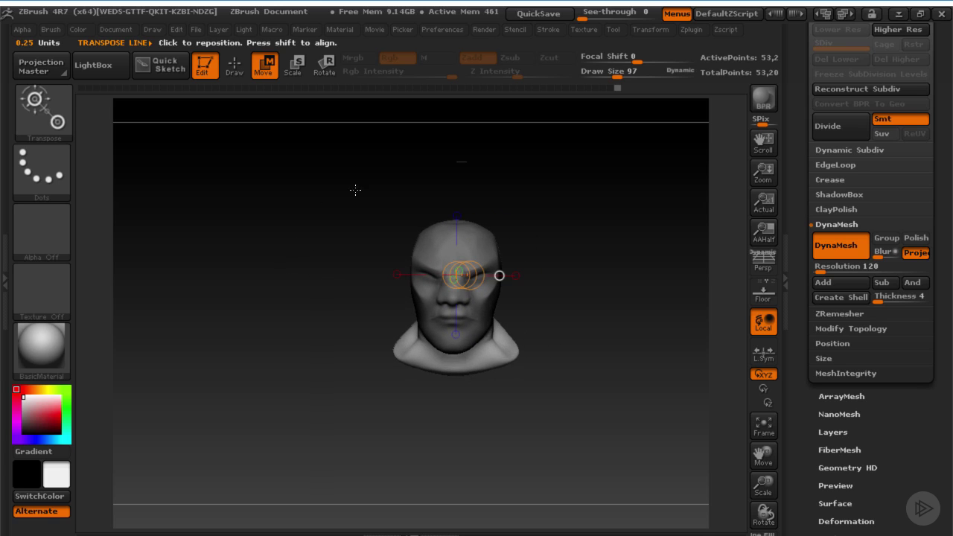
left_click_drag(584, 245, 583, 257)
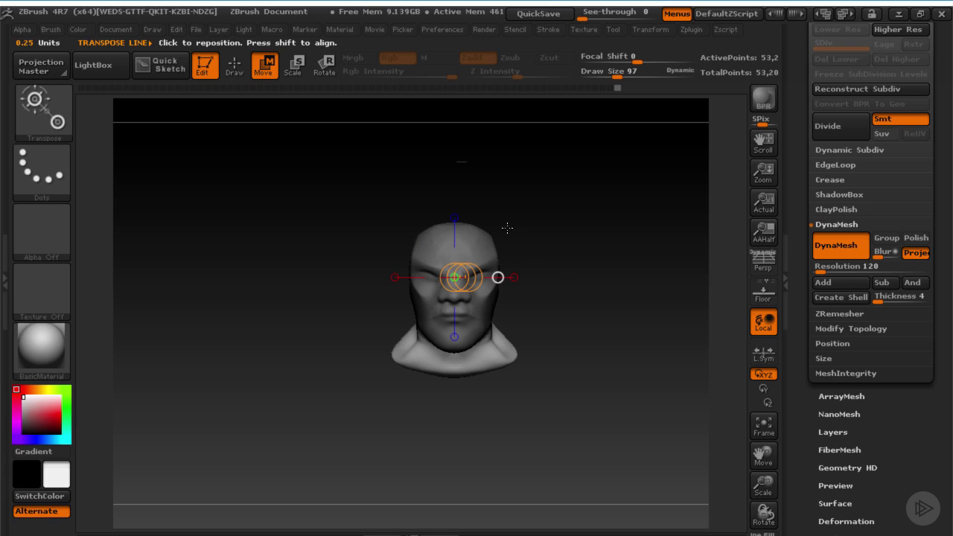
- Try repositioning the Transpose line at different spots on the face and skull
left_click(514, 277)
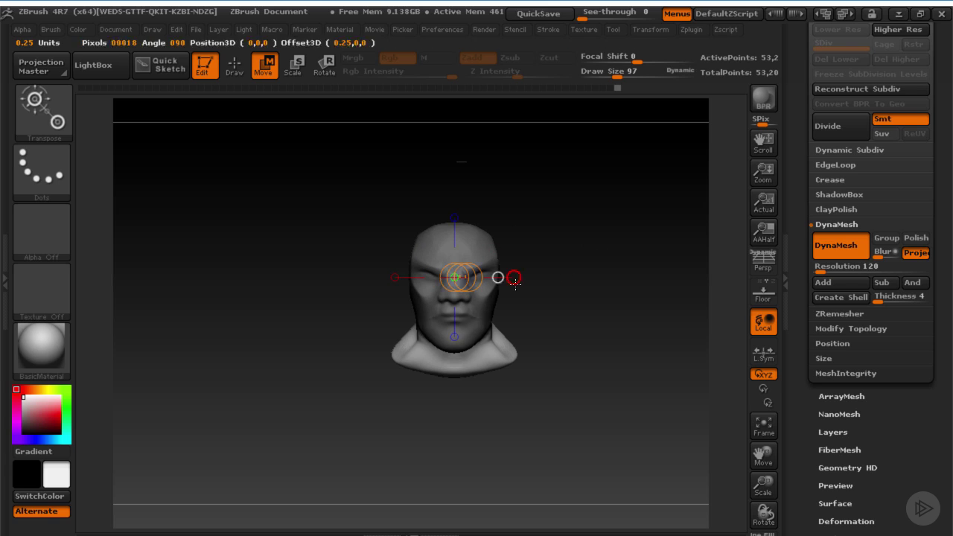
left_click(454, 218)
left_click(495, 278)
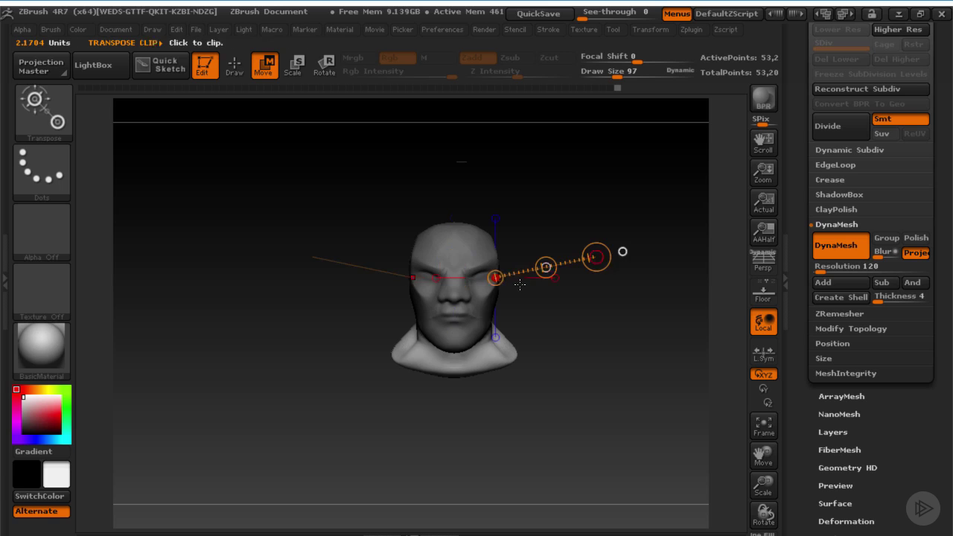
left_click(413, 278)
left_click(472, 245)
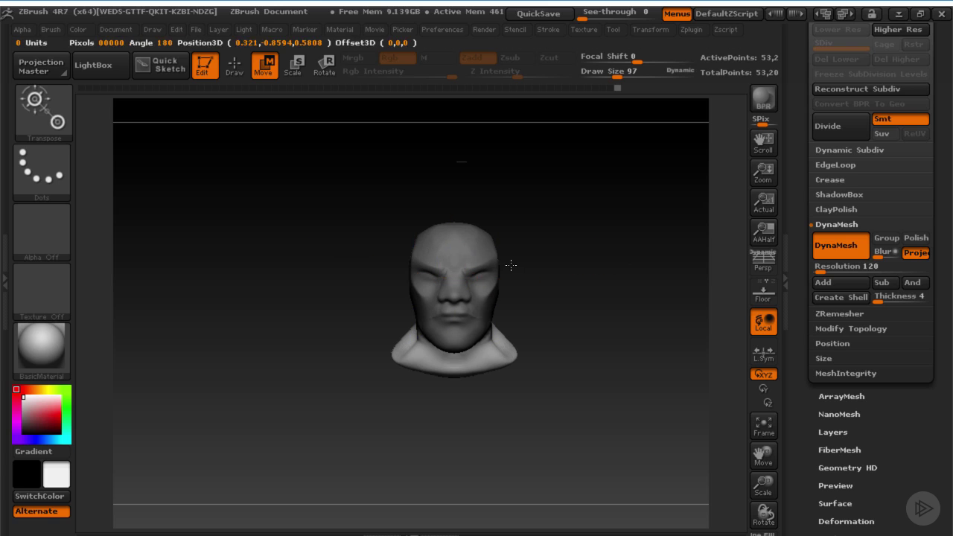
mouse_move(554, 285)
left_mouse_down()
mouse_move(540, 266)
mouse_move(552, 281)
left_mouse_up()
left_click(500, 300)
left_click(448, 330)
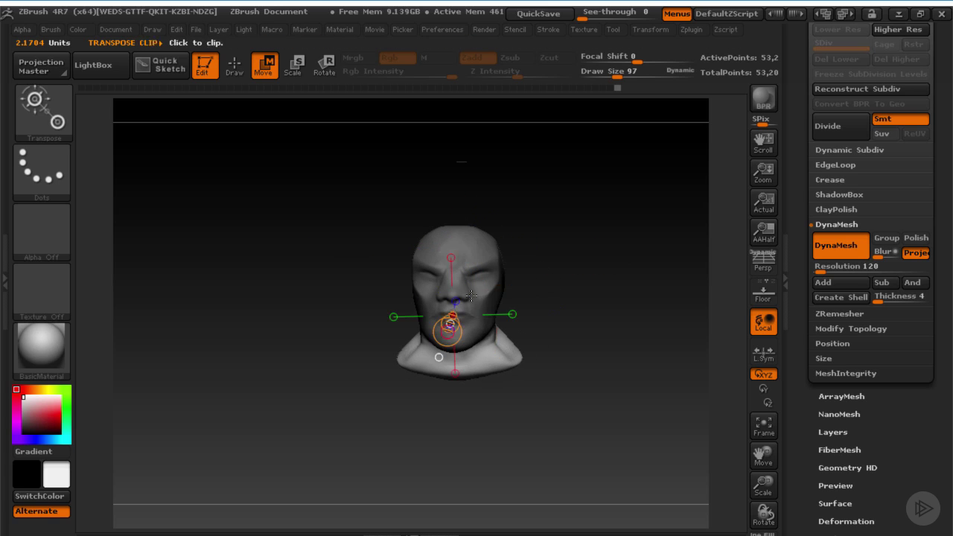
left_click(494, 248)
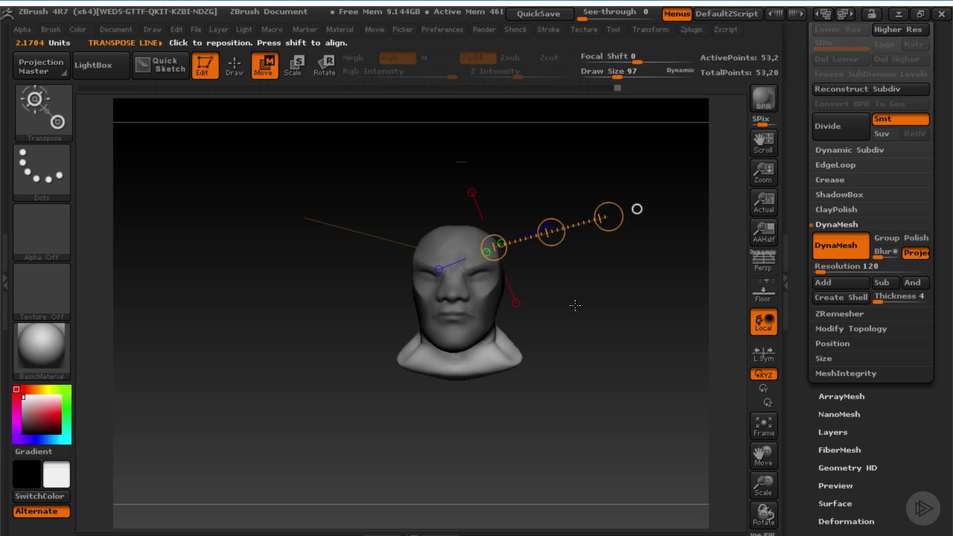
left_click_drag(542, 325, 568, 316)
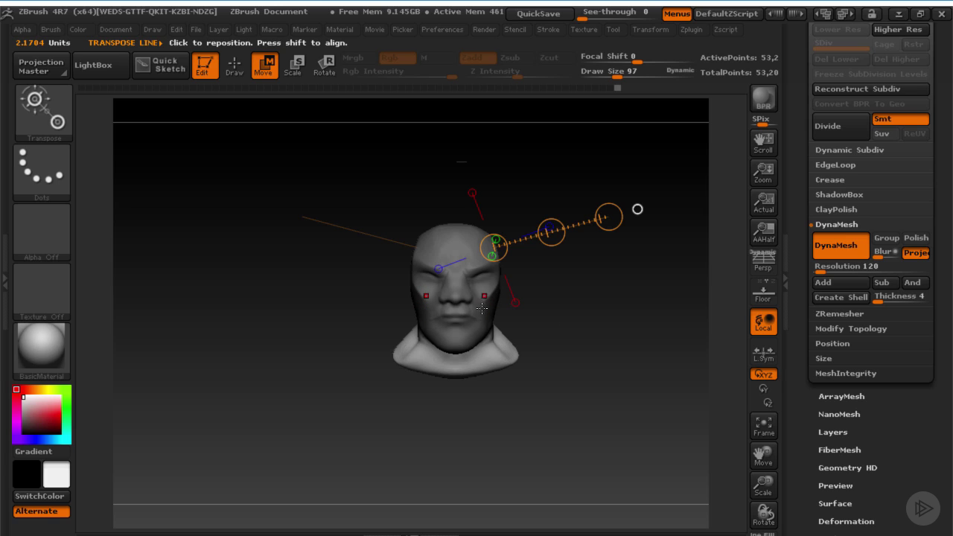
- Redraw the Transpose line about 1.03 units long on the skull, try stretching the unmasked neck with it, and undo the stretch
mouse_move(490, 289)
left_mouse_down()
mouse_move(502, 330)
mouse_move(543, 283)
mouse_move(559, 302)
mouse_move(509, 322)
mouse_move(488, 415)
left_mouse_up()
mouse_move(574, 362)
left_mouse_down()
mouse_move(538, 375)
mouse_move(528, 394)
mouse_move(589, 392)
mouse_move(392, 335)
mouse_move(467, 329)
mouse_move(474, 394)
mouse_move(588, 351)
mouse_move(640, 283)
mouse_move(549, 254)
mouse_move(670, 264)
mouse_move(614, 257)
mouse_move(658, 259)
left_mouse_up()
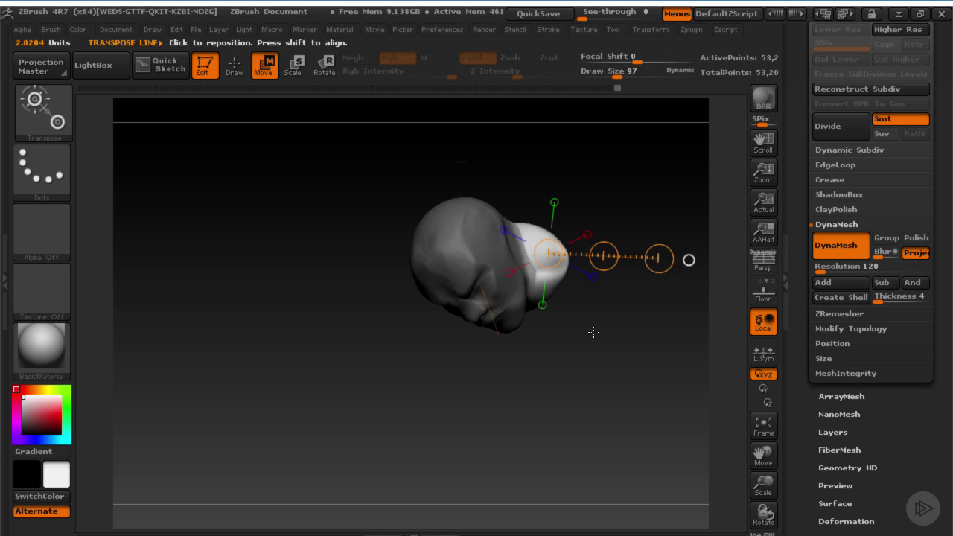
mouse_move(594, 332)
left_mouse_down()
mouse_move(648, 341)
mouse_move(618, 331)
mouse_move(633, 336)
mouse_move(585, 364)
mouse_move(382, 244)
mouse_move(410, 228)
mouse_move(424, 289)
left_mouse_up()
mouse_move(558, 234)
left_mouse_down()
mouse_move(538, 249)
mouse_move(568, 266)
mouse_move(567, 312)
left_mouse_up()
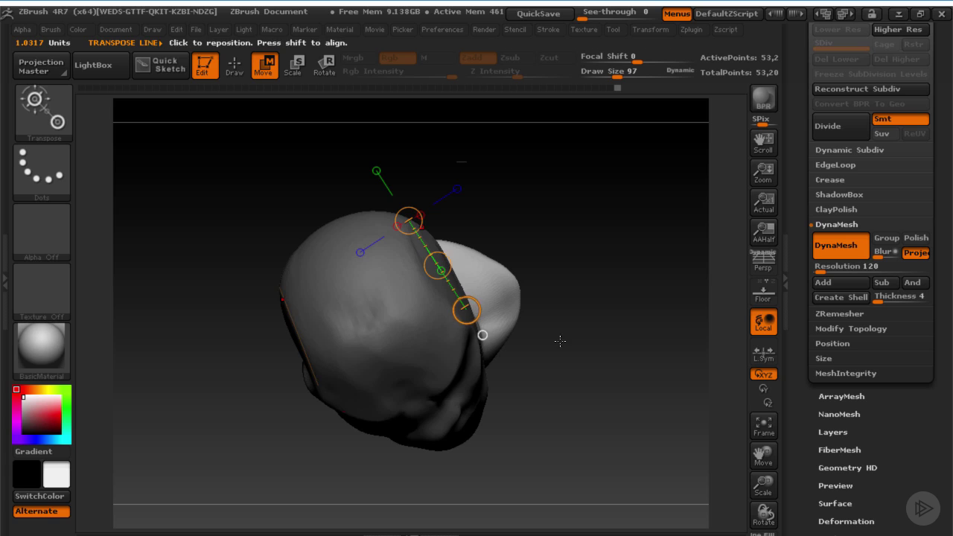
left_click_drag(601, 350, 577, 282)
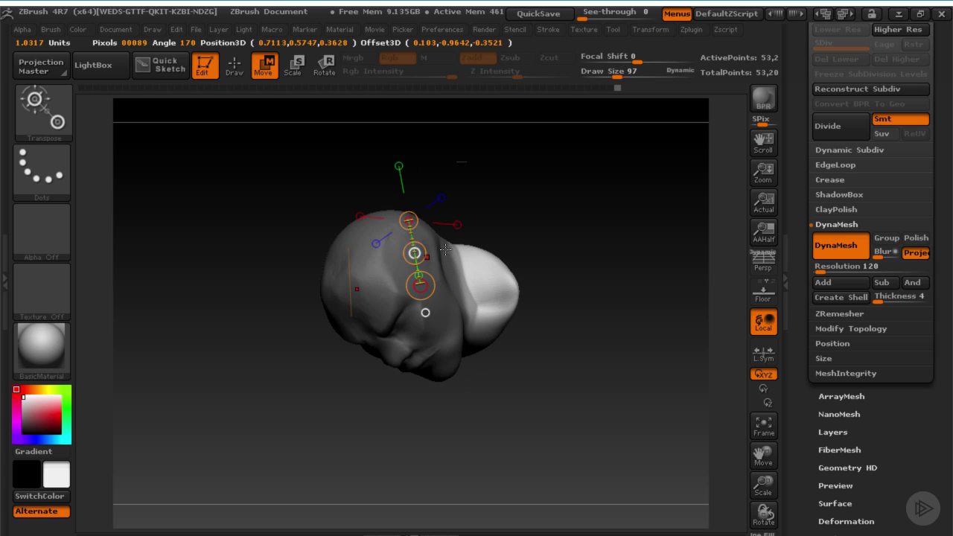
left_click_drag(447, 217, 424, 253)
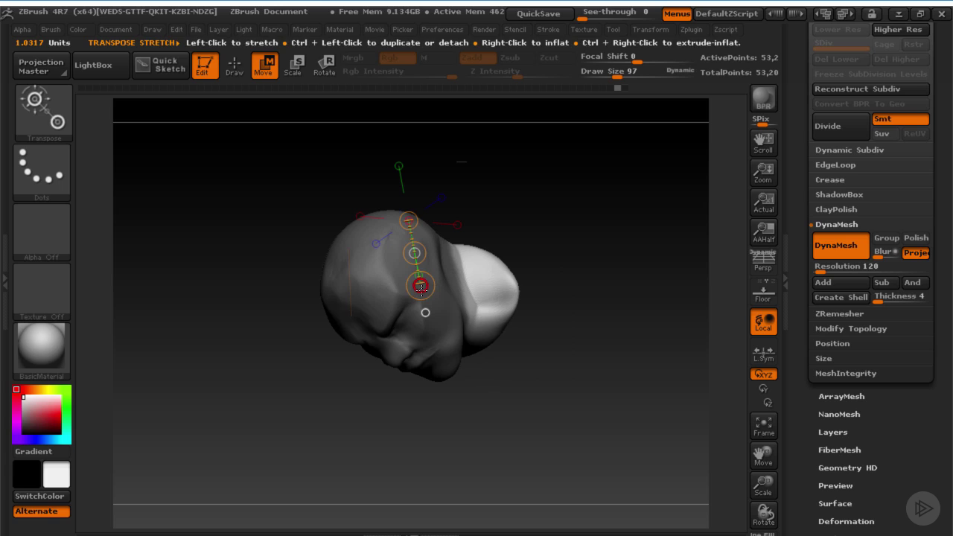
left_click_drag(420, 289, 450, 370)
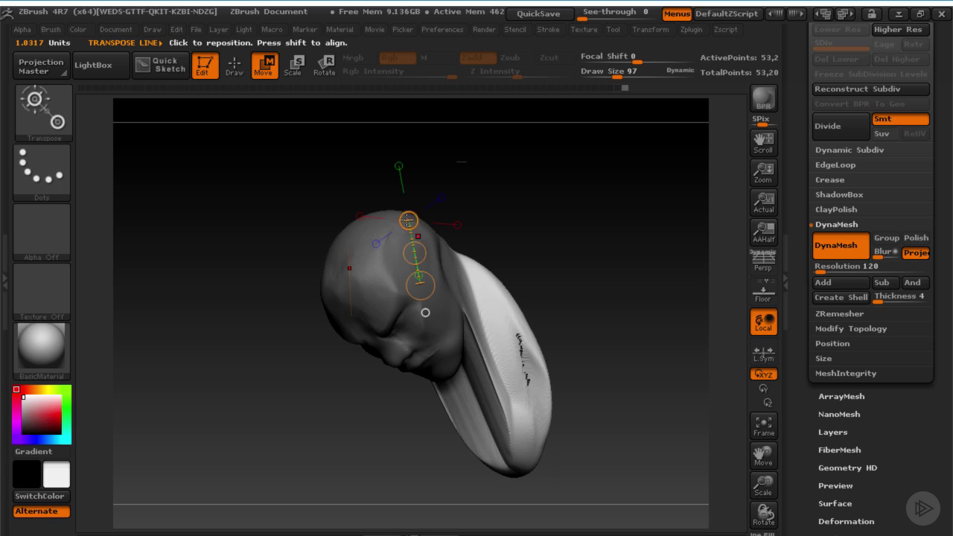
key("ctrl+z")
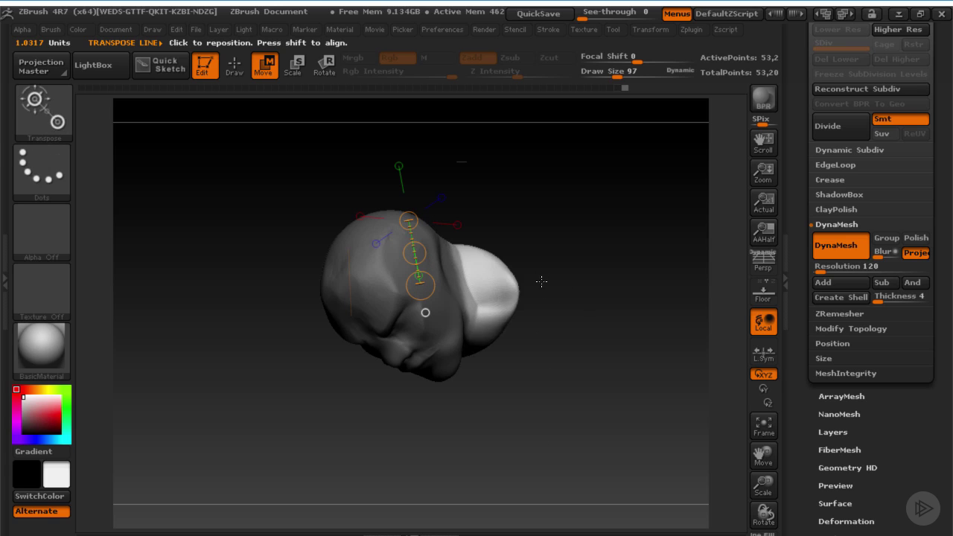
- Draw a vertical Transpose line about 0.5 units long at the side of the head above the neck, and undo the last trial change
left_click_drag(543, 278, 524, 374)
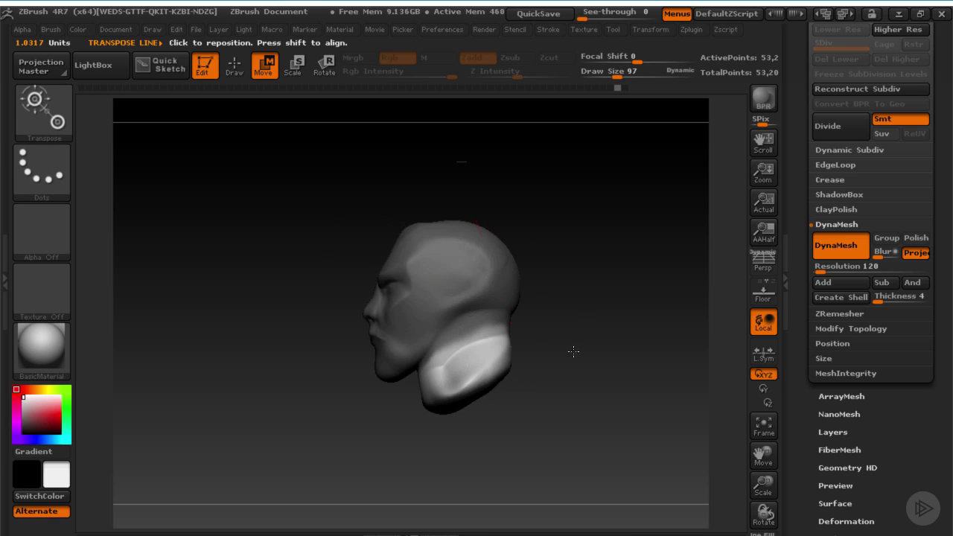
left_click_drag(573, 352, 584, 313)
left_click_drag(481, 288, 483, 314)
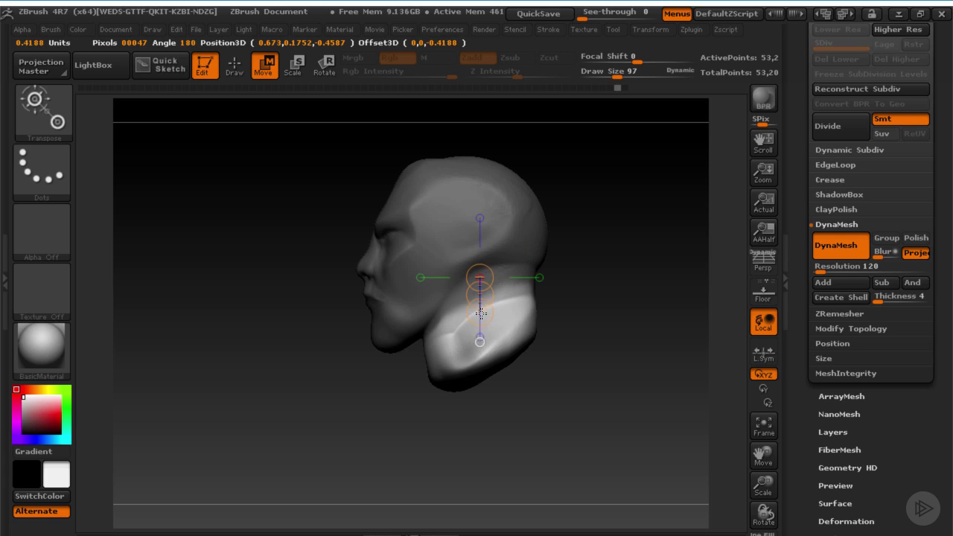
left_click_drag(566, 350, 561, 298)
mouse_move(485, 265)
left_mouse_down()
mouse_move(579, 351)
mouse_move(630, 335)
mouse_move(596, 334)
mouse_move(606, 333)
mouse_move(609, 298)
mouse_move(576, 316)
mouse_move(559, 306)
left_mouse_up()
key("ctrl")
key("ctrl+z")
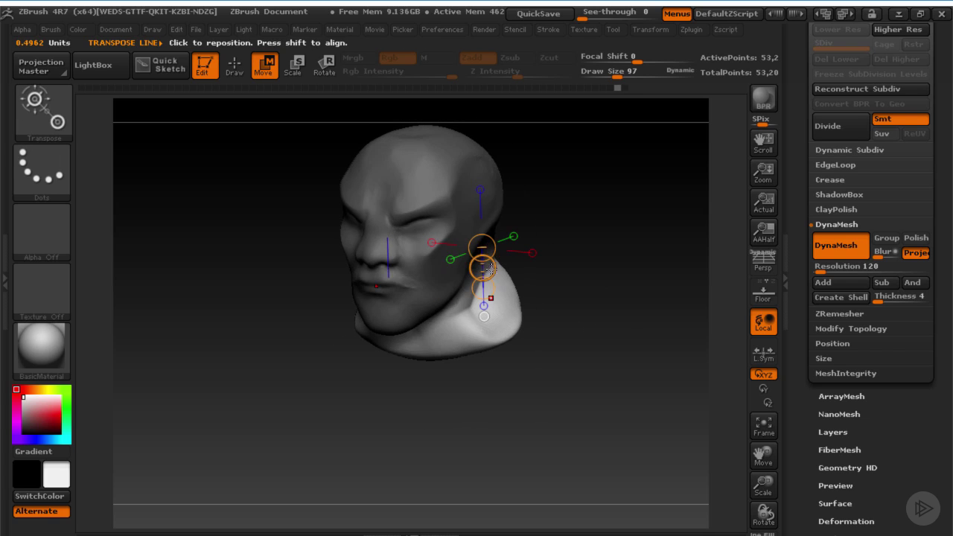
- Try moving the unmasked neck downward with the Transpose line, and undo the moves
mouse_move(482, 269)
left_mouse_down()
mouse_move(503, 294)
mouse_move(514, 287)
mouse_move(475, 252)
left_mouse_up()
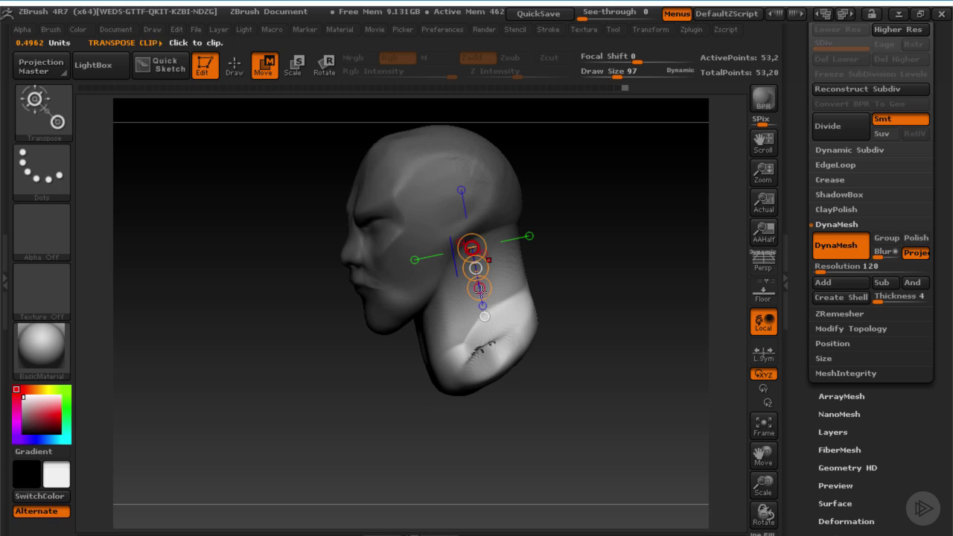
left_click_drag(666, 301, 538, 285)
key("ctrl+z")
left_click_drag(487, 266, 489, 290)
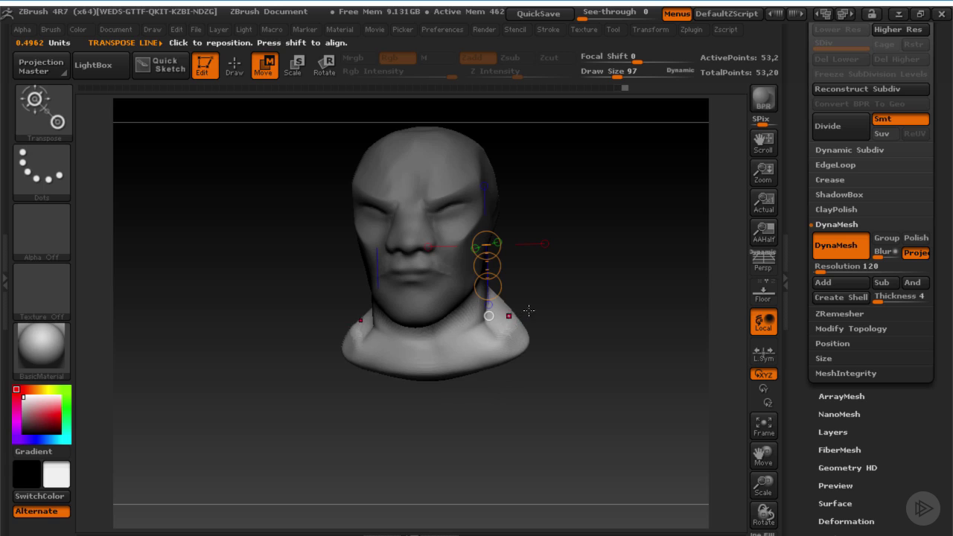
key("ctrl+z")
- Return to Draw mode with the Move brush and set its draw size to 145
left_click_drag(556, 302, 528, 309)
key("s")
left_click(508, 307)
key("t")
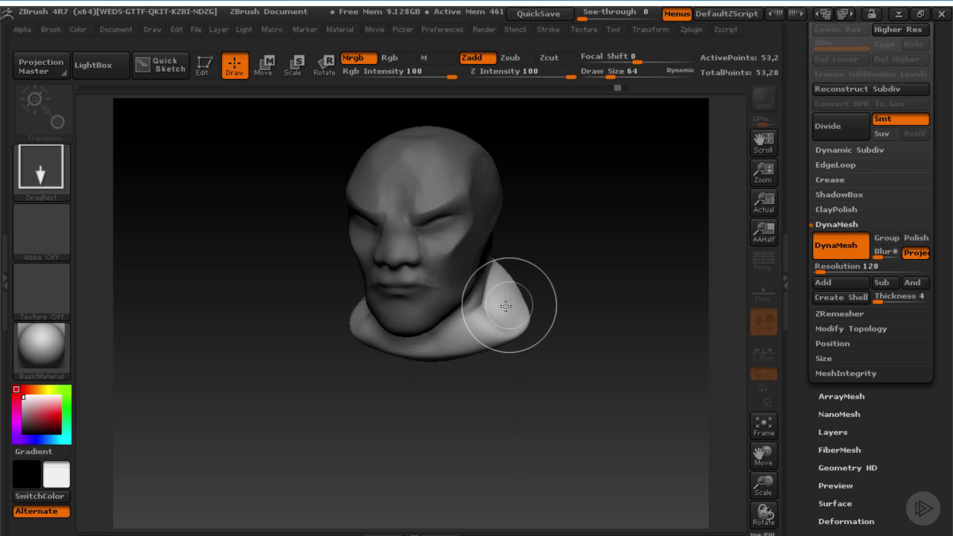
key("t")
key("ctrl")
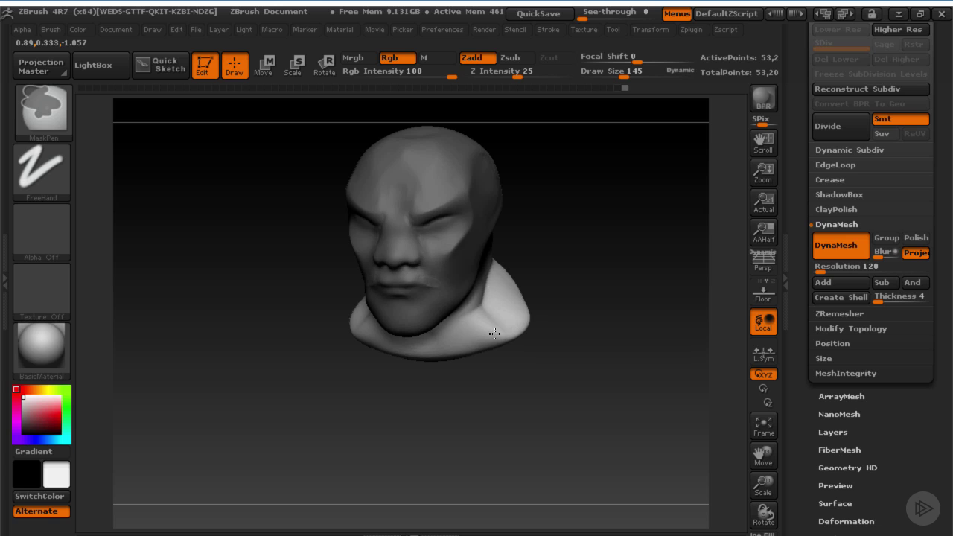
left_click_drag(557, 310, 513, 309)
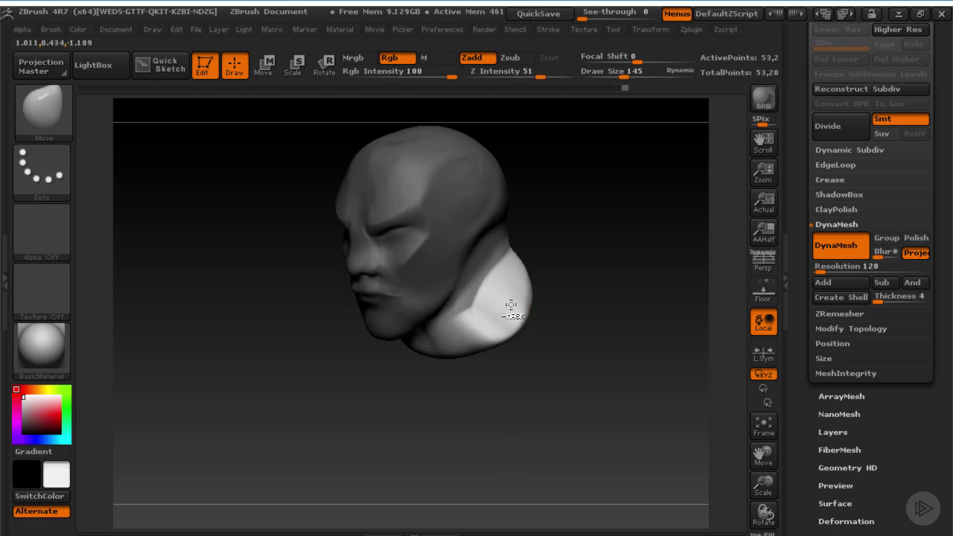
key("ctrl")
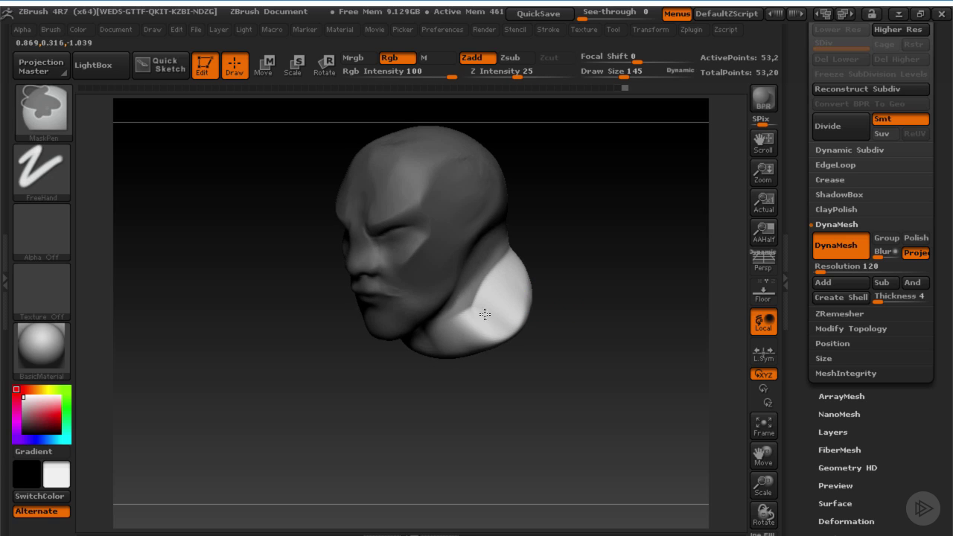
mouse_move(571, 305)
left_mouse_down()
mouse_move(512, 330)
mouse_move(610, 307)
mouse_move(571, 280)
mouse_move(580, 307)
left_mouse_up()
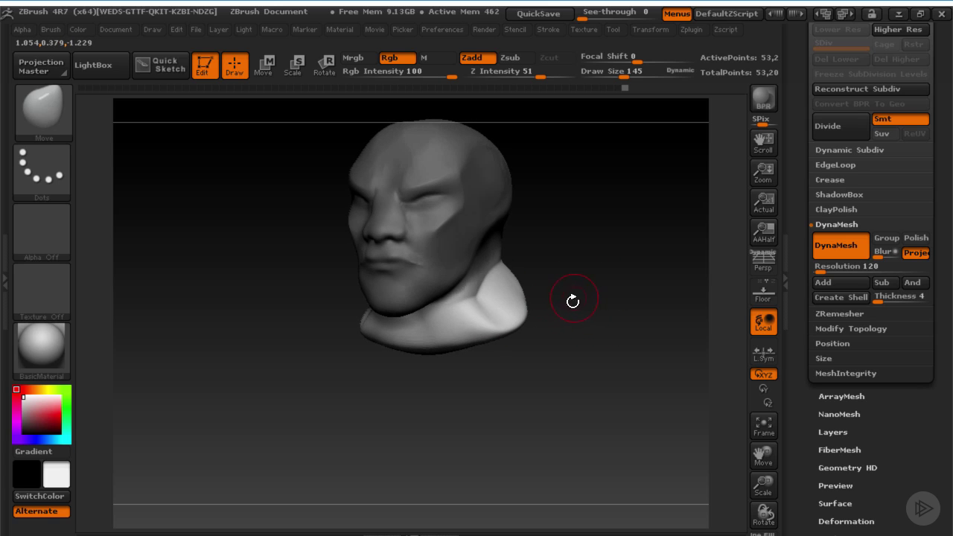
- Reactivate Transpose Move, move the unmasked neck downward along the existing line, and return to Draw mode
left_click(226, 69)
left_click_drag(563, 256, 307, 122)
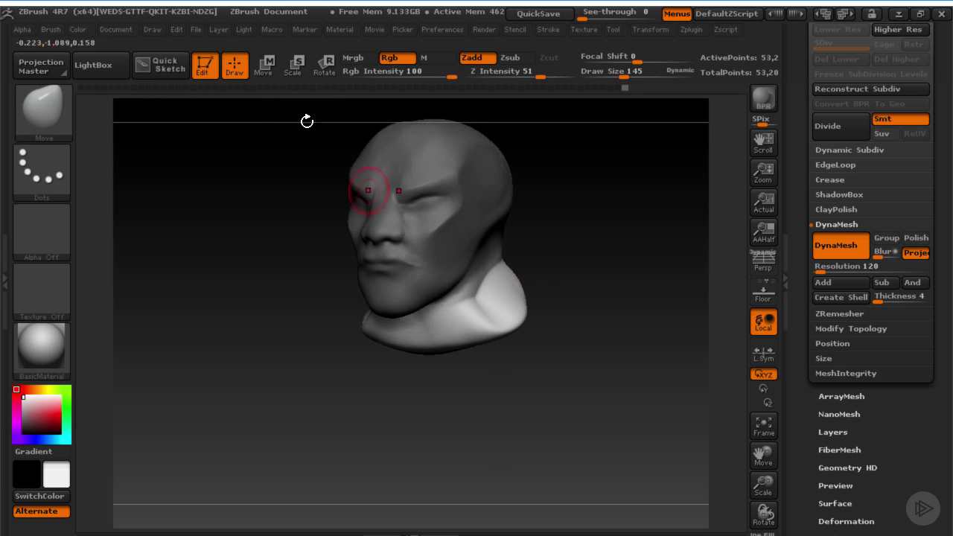
left_click(264, 71)
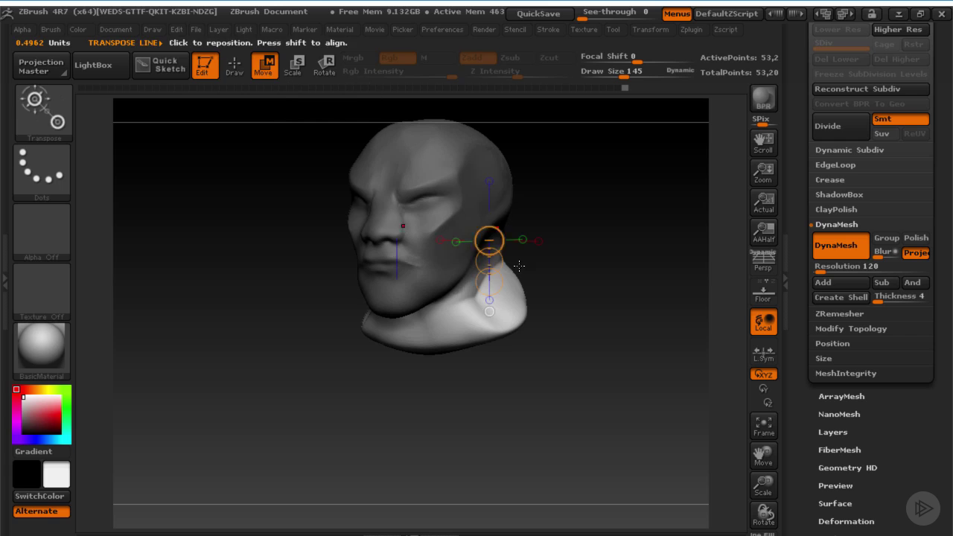
left_click_drag(563, 298, 546, 292)
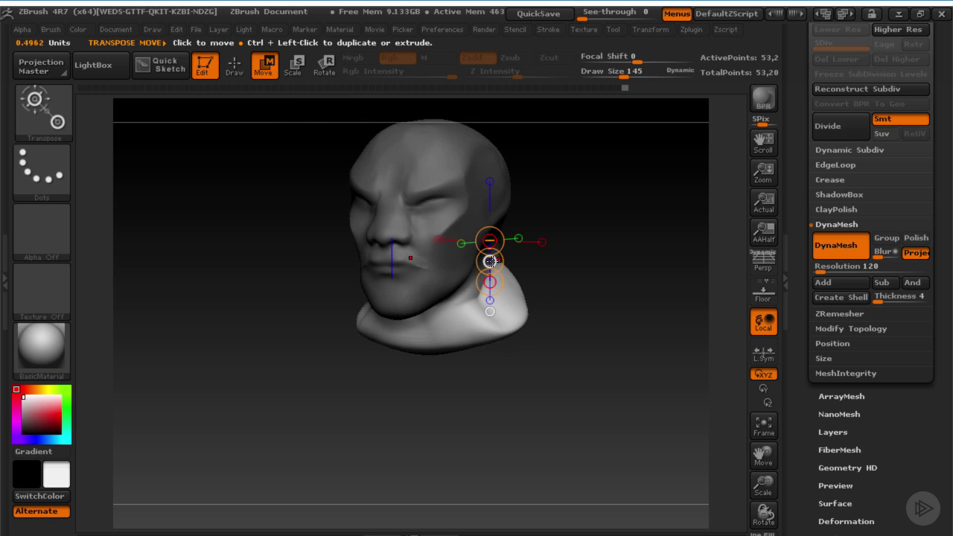
left_click_drag(491, 261, 481, 288)
left_click_drag(576, 285, 549, 285)
key("q")
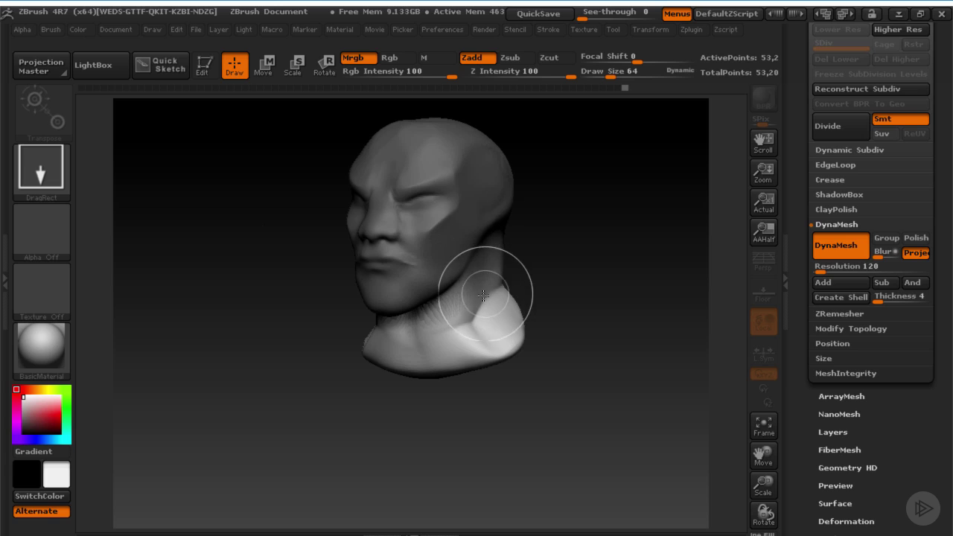
- Return to Edit mode, clear the mask and reshape the lower neck with the Move brush
key("t")
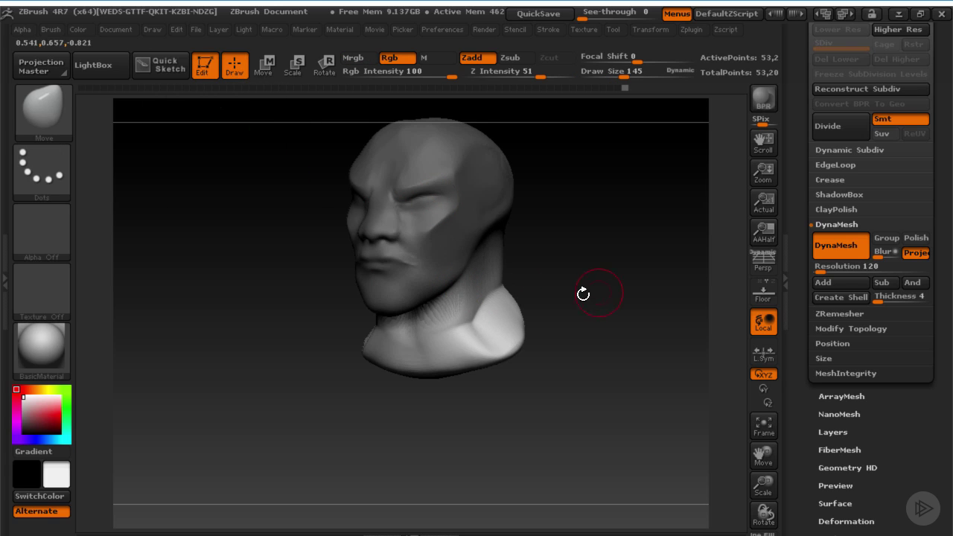
left_click_drag(581, 291, 502, 303)
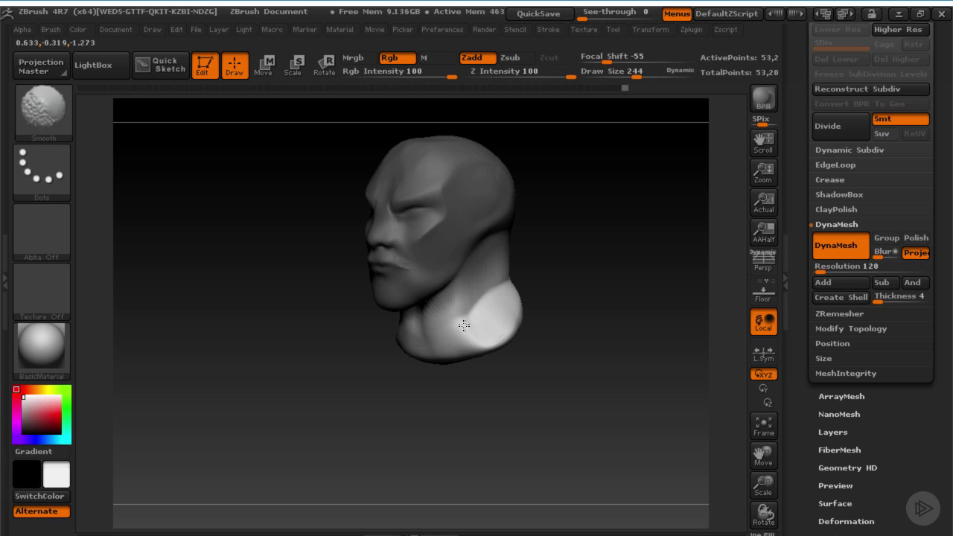
mouse_move(572, 265)
left_mouse_down("ctrl")
mouse_move(611, 328)
mouse_move(598, 329)
mouse_move(584, 305)
mouse_move(452, 304)
left_mouse_up("ctrl")
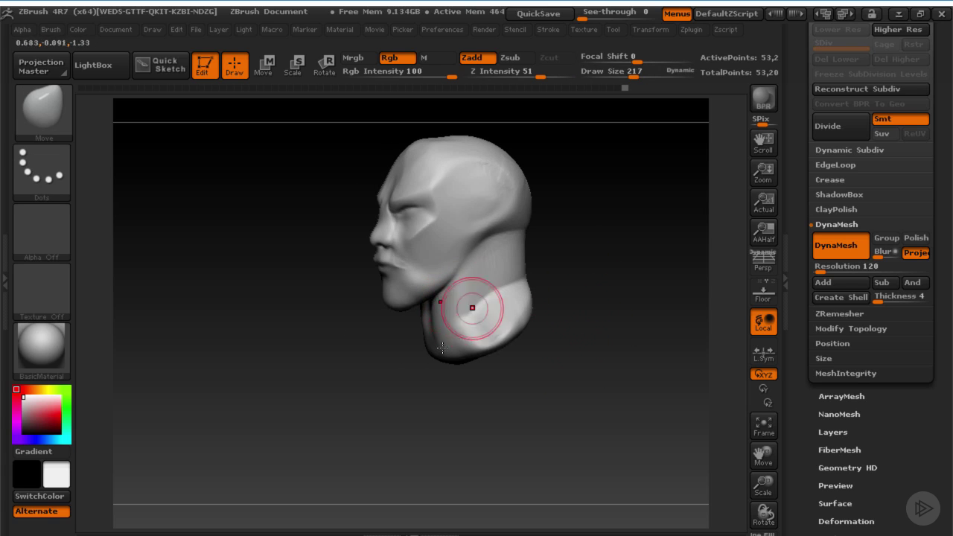
left_click_drag(297, 174, 485, 320)
key("ctrl")
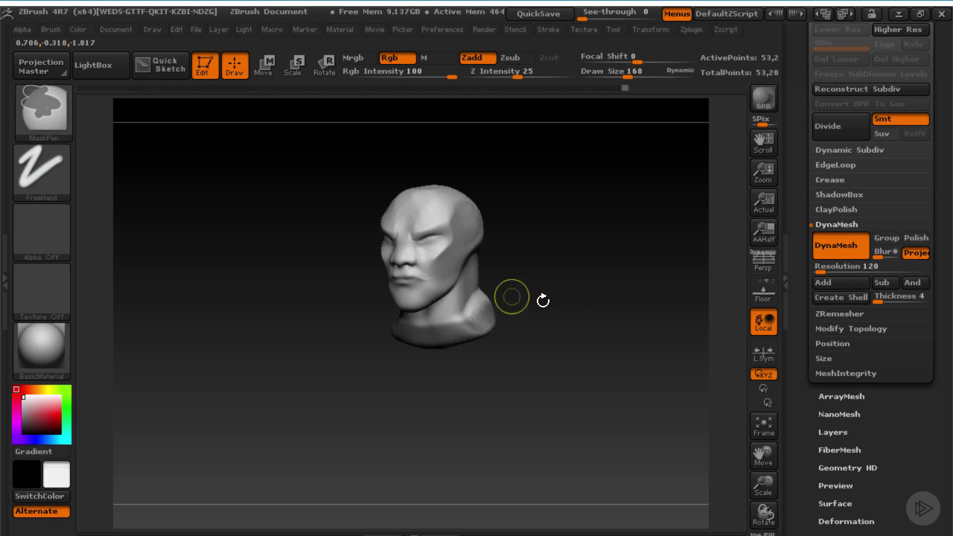
mouse_move(543, 300)
left_mouse_down()
mouse_move(561, 297)
mouse_move(480, 312)
mouse_move(528, 330)
mouse_move(521, 339)
mouse_move(617, 313)
mouse_move(617, 330)
mouse_move(633, 264)
mouse_move(390, 169)
left_mouse_up()
key("ctrl")
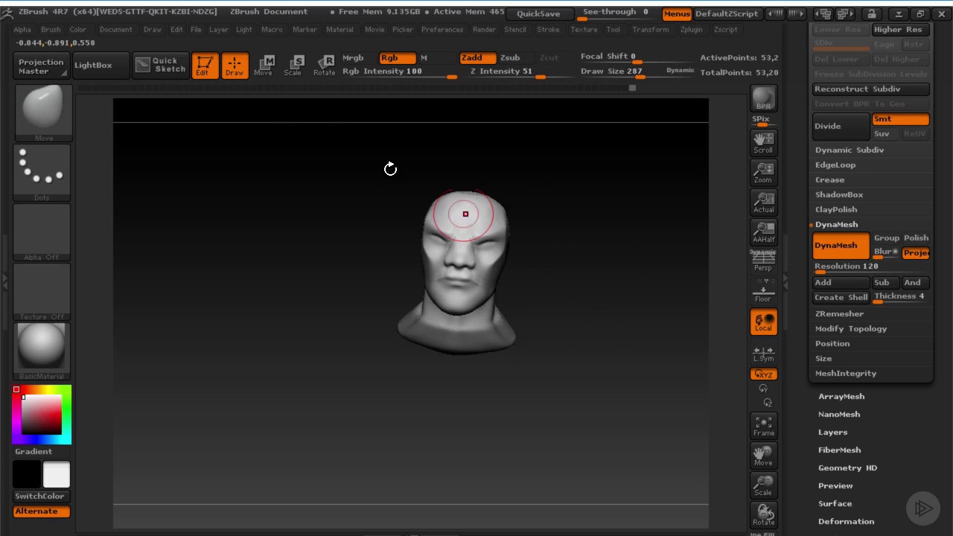
- Draw a horizontal Transpose Scale line about 1.56 units long outward from the neck's underside, and invert the mask to free the neck
left_click(301, 75)
left_click_drag(507, 195, 502, 287)
left_click_drag(463, 312, 564, 311)
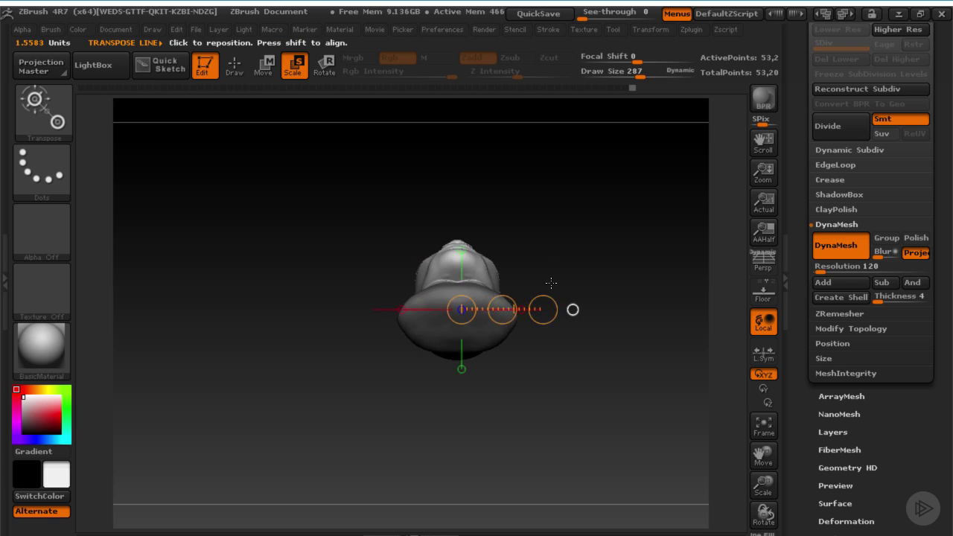
left_click_drag(549, 278, 580, 277)
left_click(556, 242, "ctrl")
- Scale the unmasked neck outward with the horizontal Transpose line to widen its base
left_click_drag(500, 311, 538, 313)
left_click(564, 316)
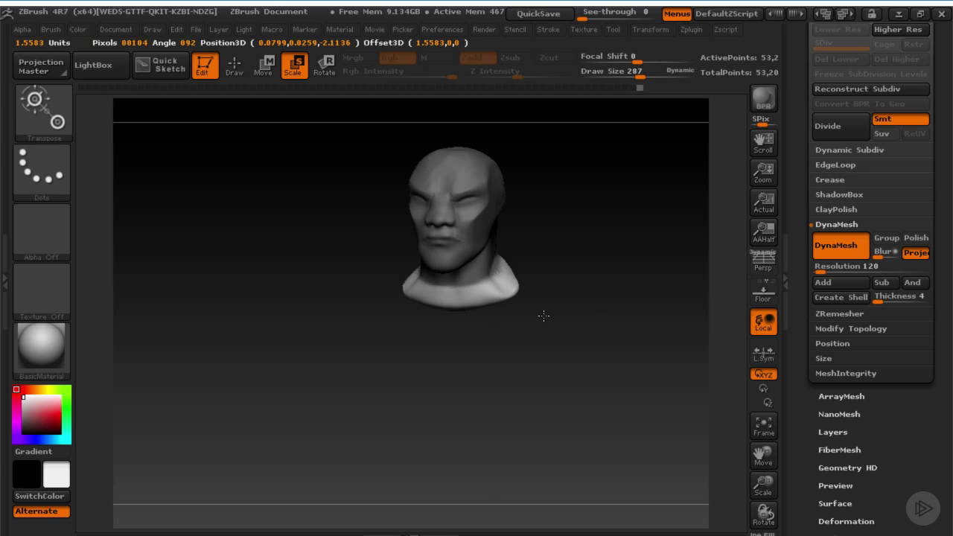
left_click_drag(461, 311, 540, 311)
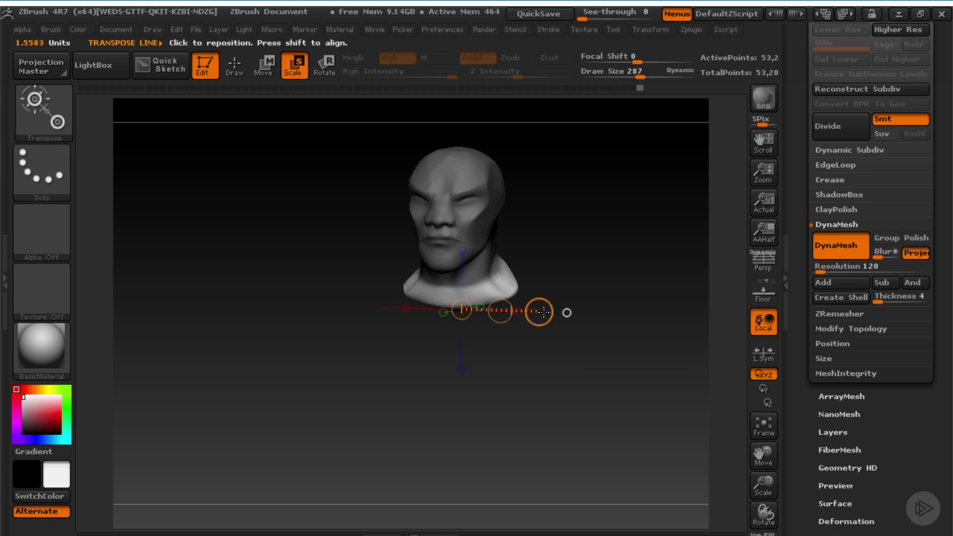
left_click_drag(542, 312, 579, 312)
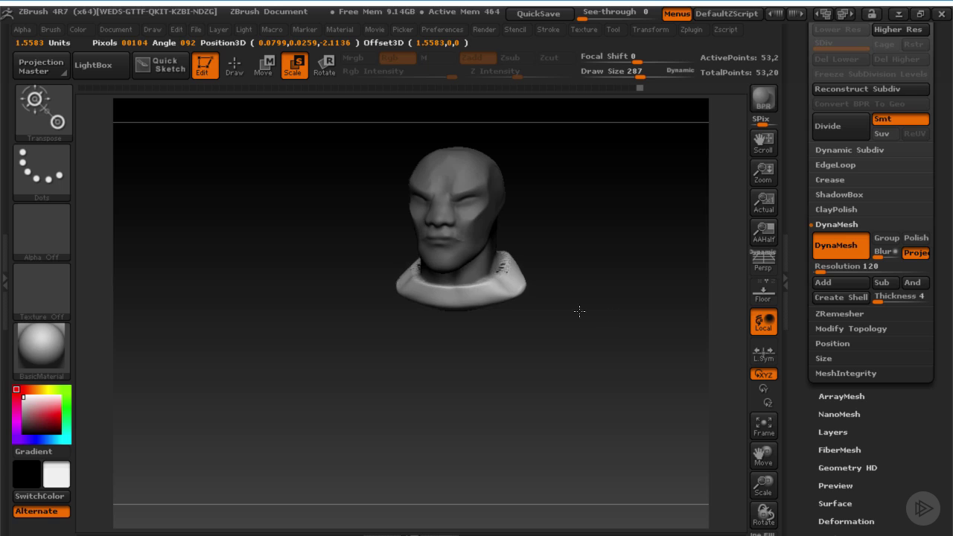
left_click_drag(606, 277, 595, 276, "shift")
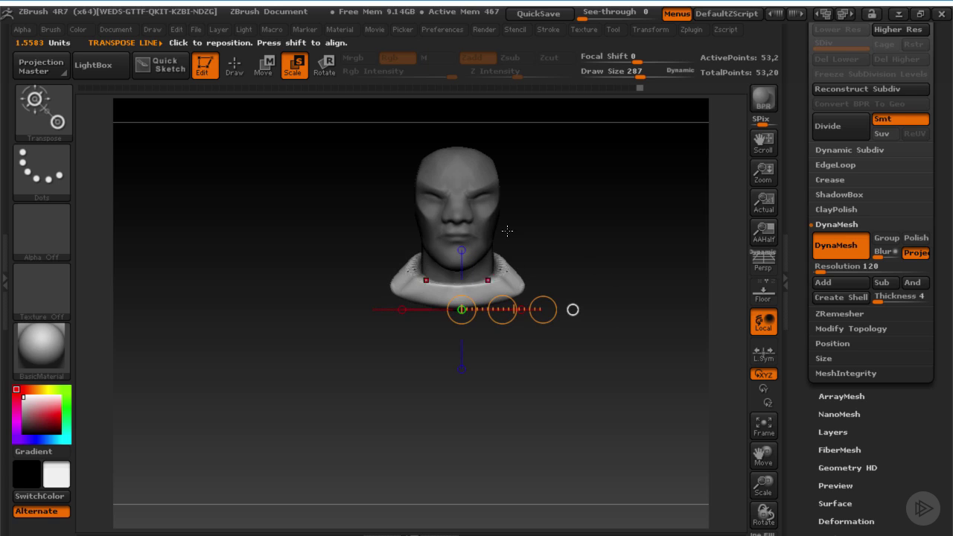
- Move the unmasked neck slightly downward with Transpose Move, and return to Draw mode
key("w")
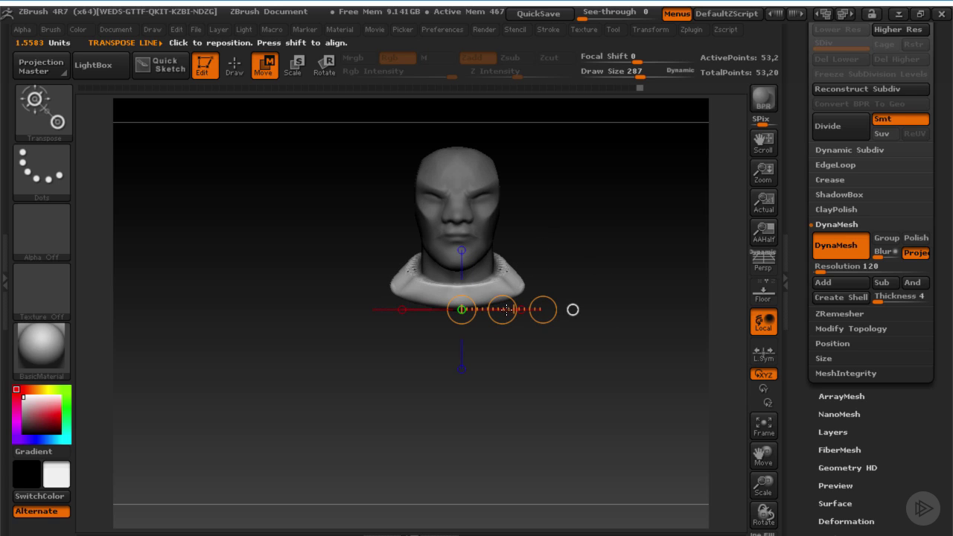
left_click_drag(506, 309, 502, 311)
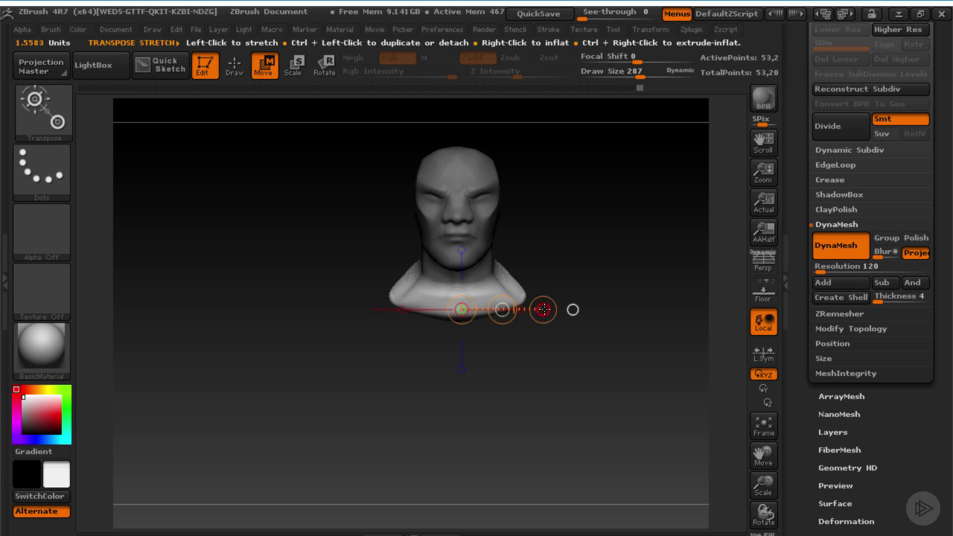
mouse_move(544, 309)
left_mouse_down()
mouse_move(543, 298)
mouse_move(495, 272)
mouse_move(585, 249)
mouse_move(571, 271)
mouse_move(563, 245)
mouse_move(534, 256)
mouse_move(549, 276)
mouse_move(571, 278)
left_mouse_up()
key("q")
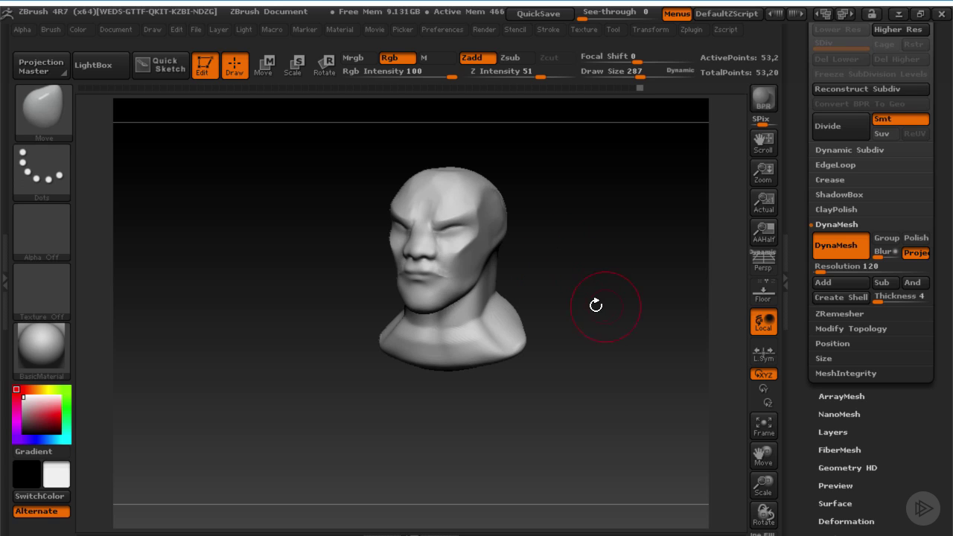
- Undo the last changes back to the masked head, and open the Deformation settings
key("ctrl+z")
key("ctrl+z")
key("ctrl+z")
left_click_drag(608, 324, 639, 314)
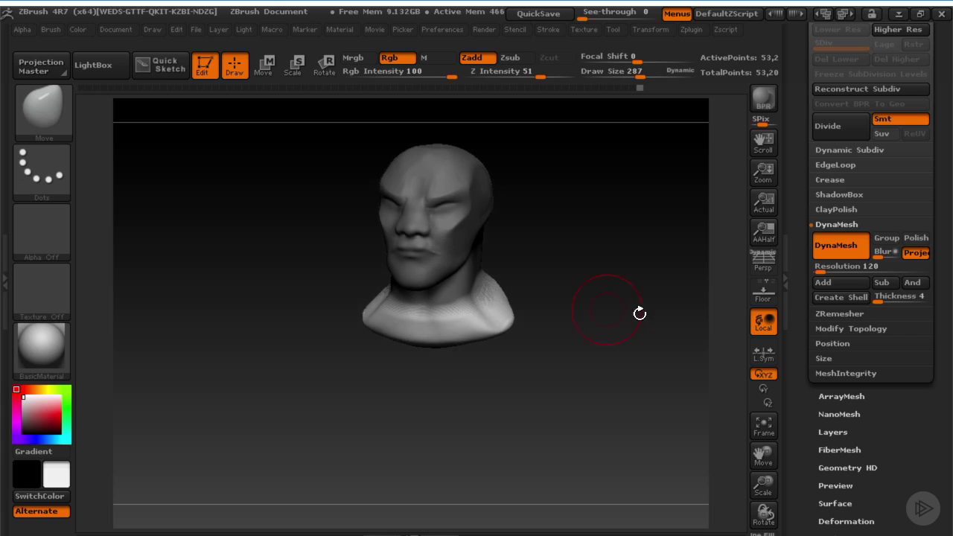
scroll(856, 440, "down", 5)
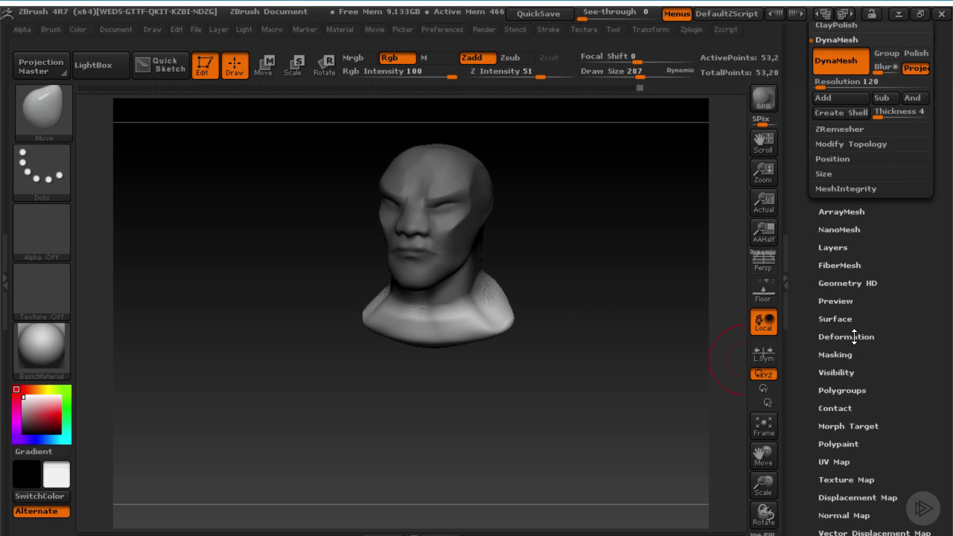
left_click(857, 337)
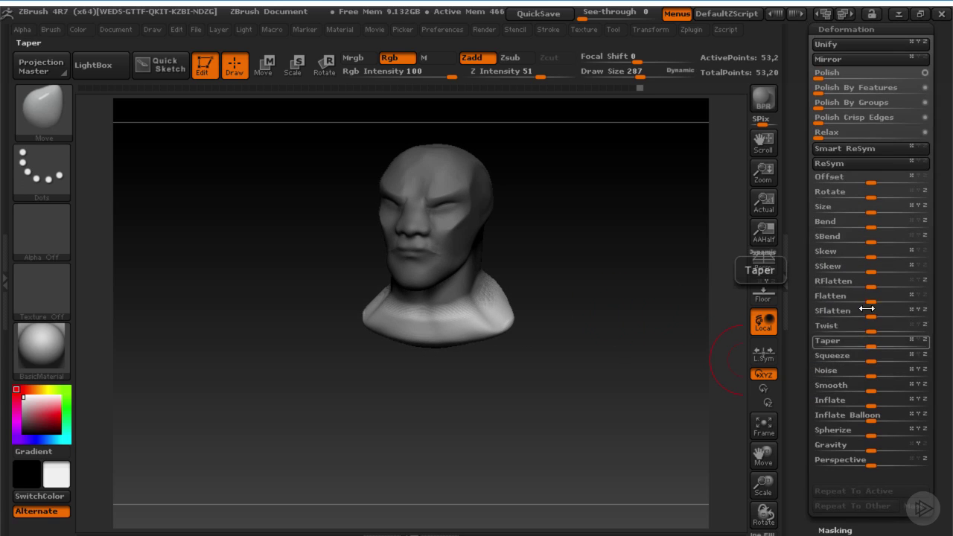
- Try the Size and Bend deformations on the unmasked neck, and undo them
mouse_move(583, 268)
left_mouse_down()
mouse_move(604, 264)
mouse_move(585, 268)
mouse_move(734, 316)
left_mouse_up()
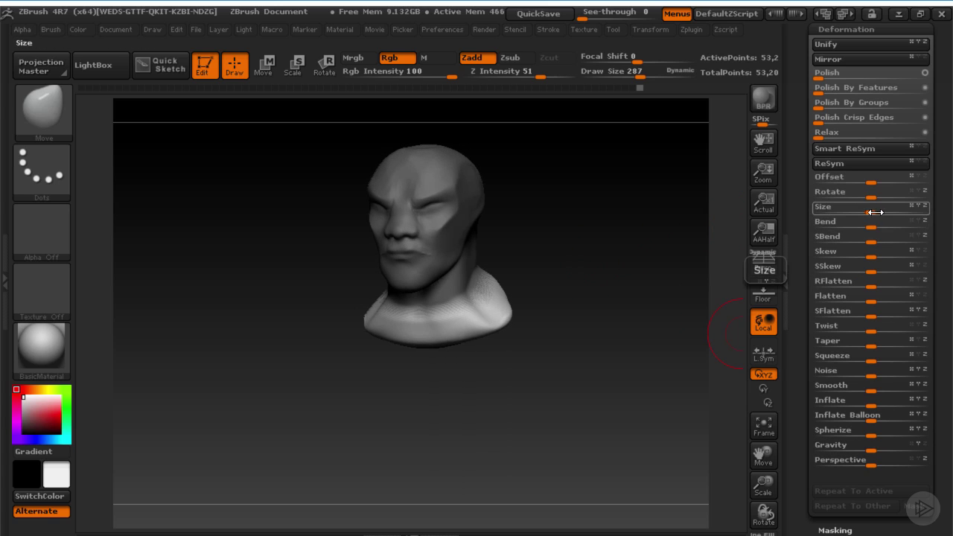
mouse_move(871, 211)
left_mouse_down()
mouse_move(889, 226)
mouse_move(909, 224)
mouse_move(871, 223)
left_mouse_up()
key("ctrl+z")
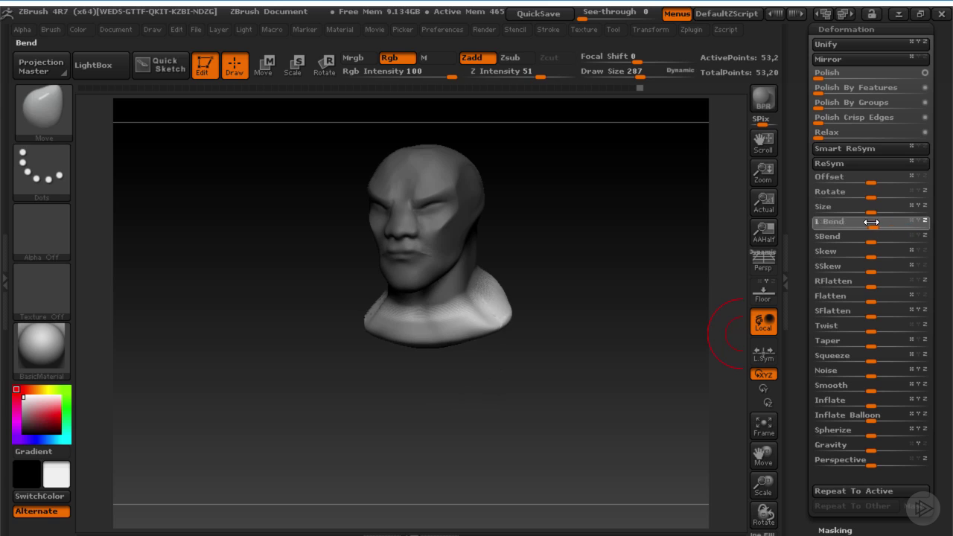
key("ctrl+z")
left_click_drag(561, 251, 575, 251)
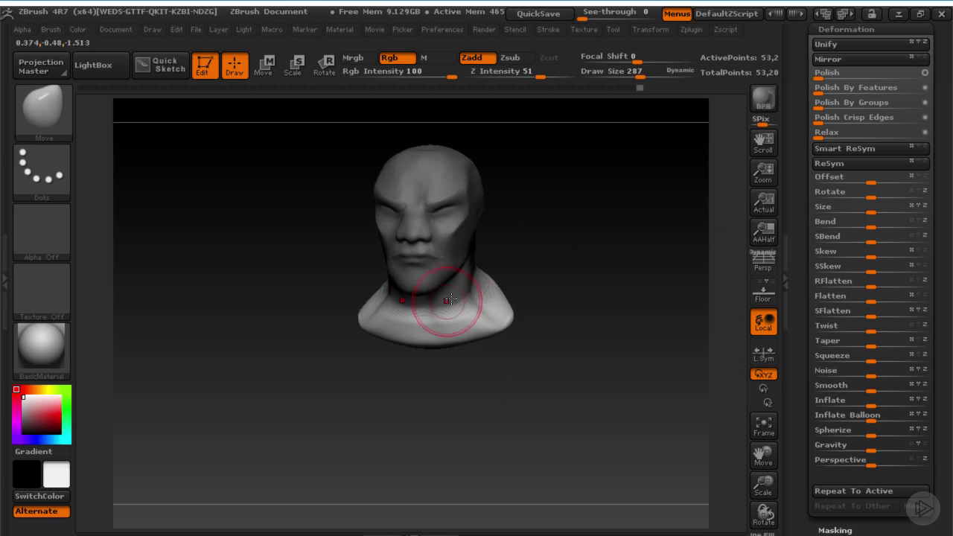
mouse_move(870, 226)
left_mouse_down()
mouse_move(905, 227)
mouse_move(882, 227)
left_mouse_up()
key("ctrl+z")
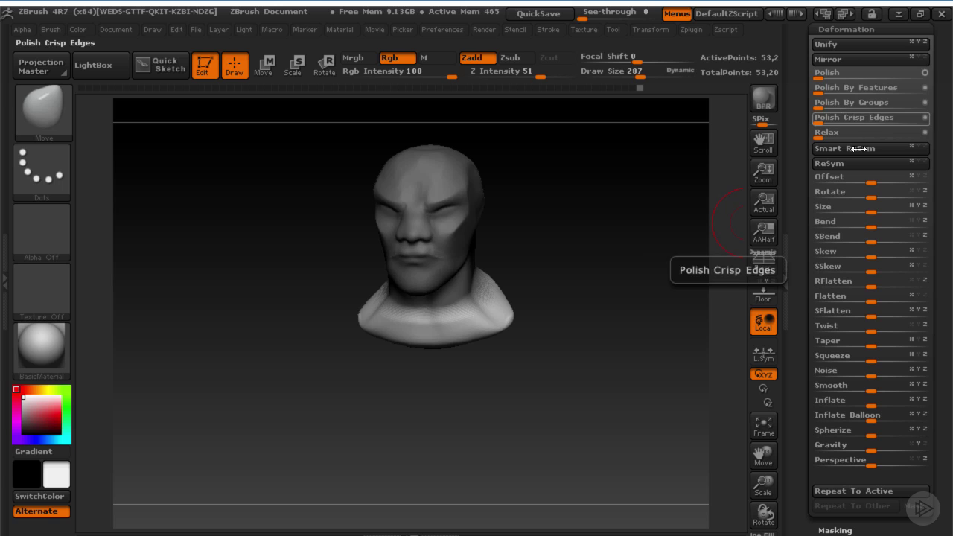
- Try shifting the unmasked neck along different axes with the Offset deformation, and undo the shifts
scroll(874, 167, "down", 1)
left_click_drag(874, 166, 823, 171)
key("ctrl+z")
left_click_drag(626, 215, 576, 215)
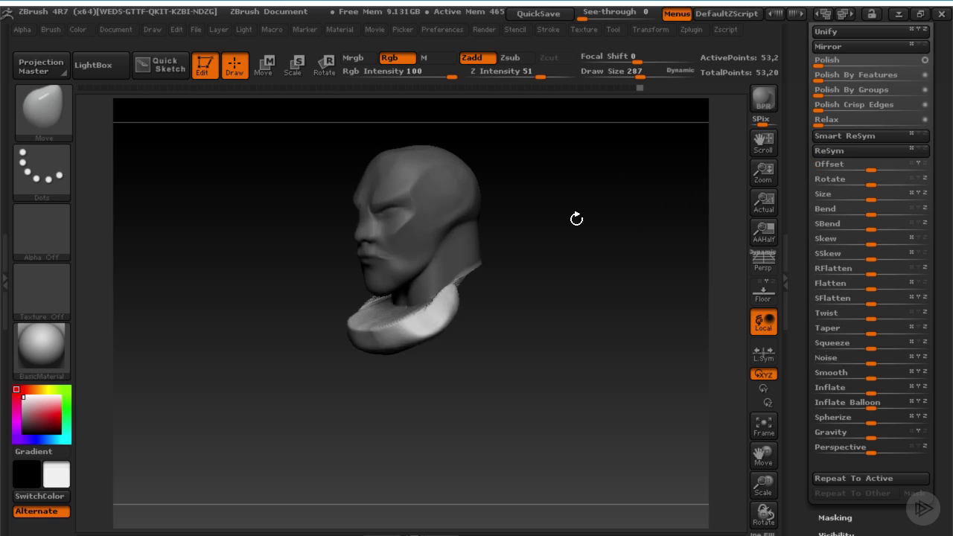
left_click_drag(871, 172, 841, 175)
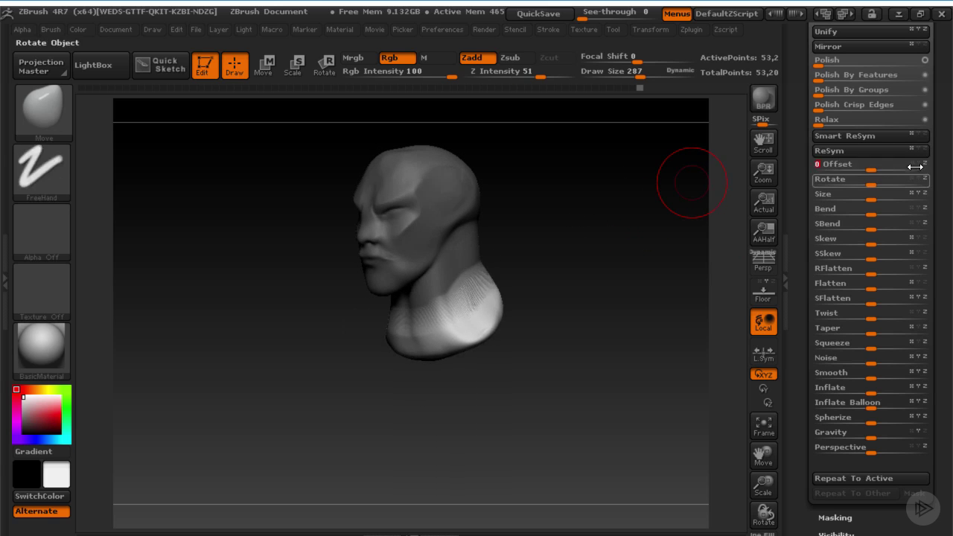
key("ctrl+z")
left_click(926, 164)
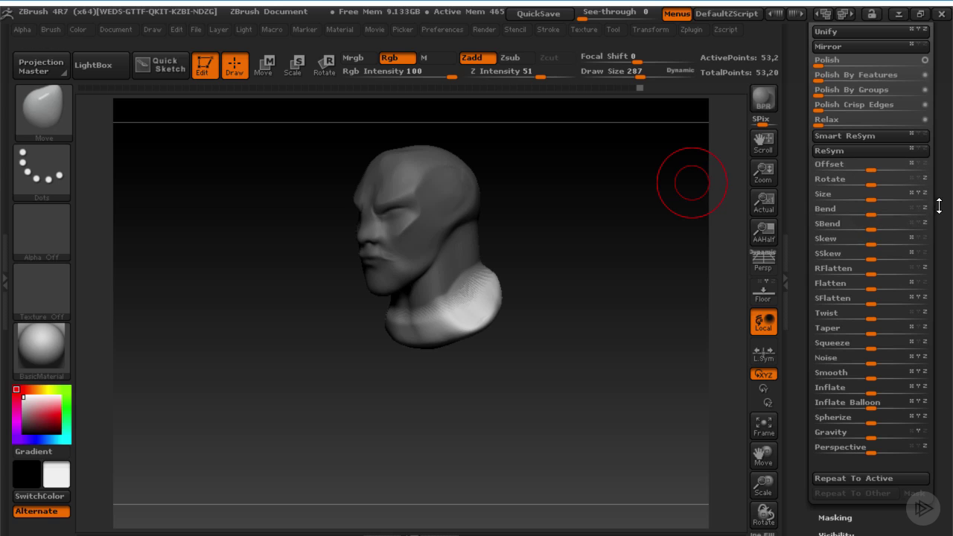
- Try the Rotate deformation on the unmasked neck, and undo the trial changes
scroll(939, 206, "down", 1)
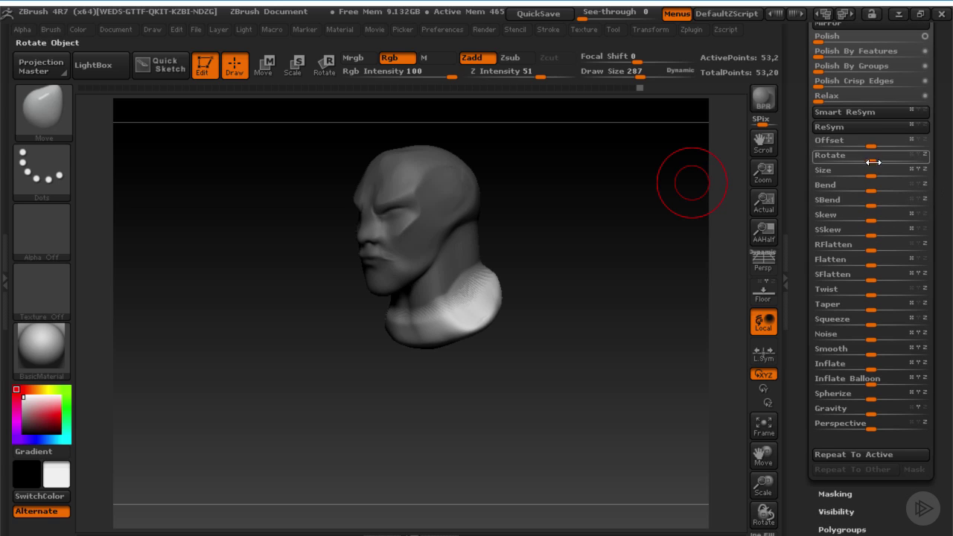
mouse_move(874, 162)
left_mouse_down()
mouse_move(884, 162)
mouse_move(855, 167)
mouse_move(880, 177)
left_mouse_up()
key("ctrl+z")
key("ctrl+z")
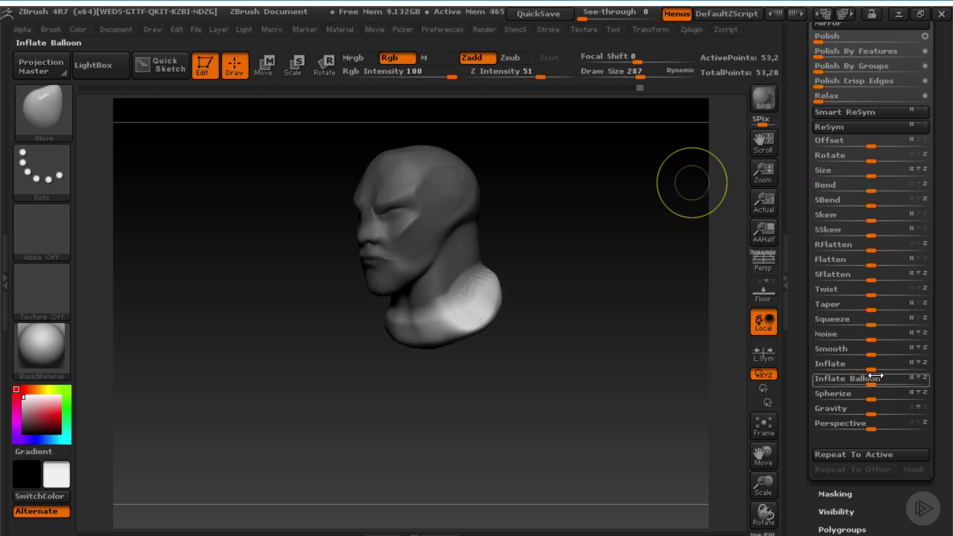
- Apply a slight Inflate deformation to the neck, clear the mask and refine the neck's shape with the Move brush
mouse_move(874, 368)
left_mouse_down()
mouse_move(922, 365)
mouse_move(877, 363)
left_mouse_up()
left_click_drag(613, 319, 485, 272)
mouse_move(558, 254)
left_mouse_down()
mouse_move(558, 243)
mouse_move(492, 277)
mouse_move(514, 255)
left_mouse_up()
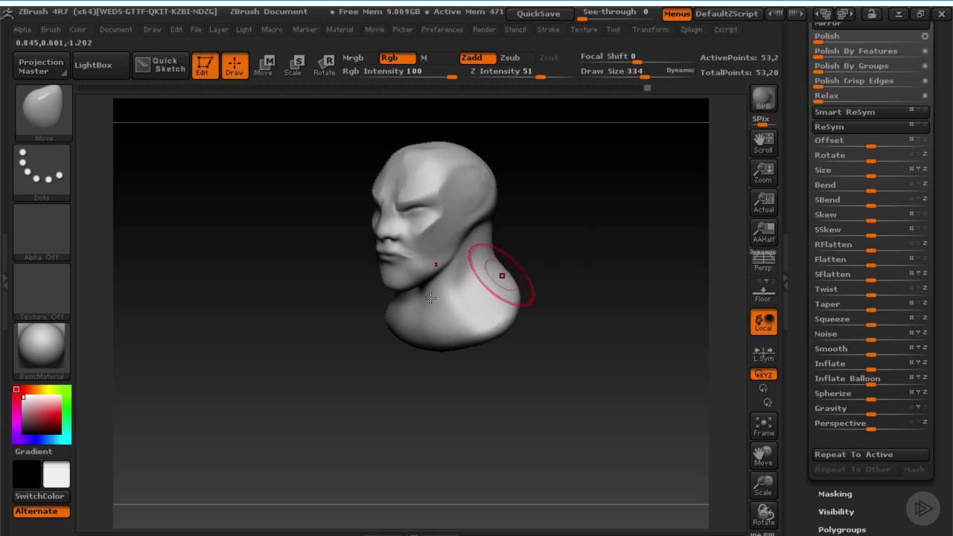
- Build up a diagonal muscle along the side of the neck with the ClayBuildup brush at draw size 244
key("b")
key("c")
key("b")
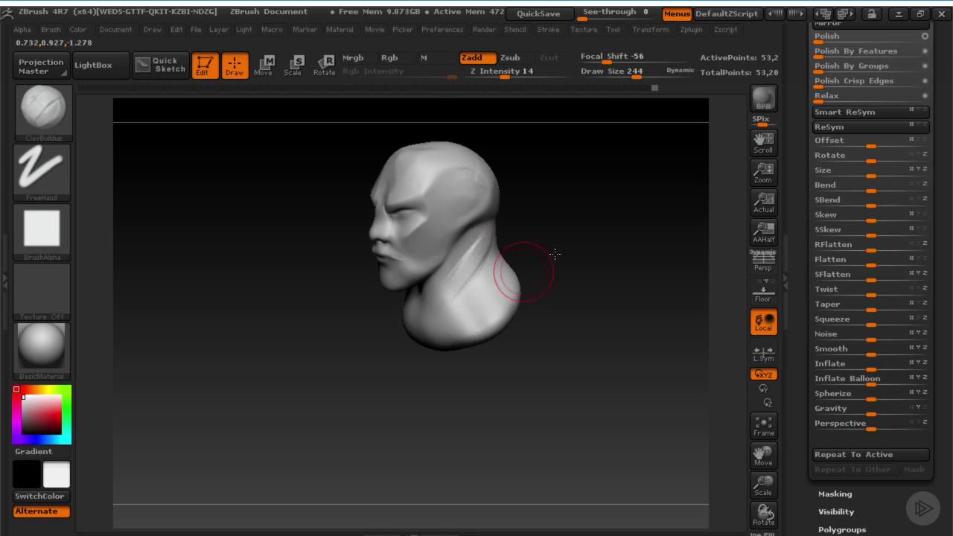
mouse_move(555, 254)
left_mouse_down()
mouse_move(465, 303)
mouse_move(429, 303)
left_mouse_up()
left_click_drag(510, 261, 535, 247)
- Add finer ClayBuildup strokes to the front and side of the neck at draw size 173, and smooth them
key("[")
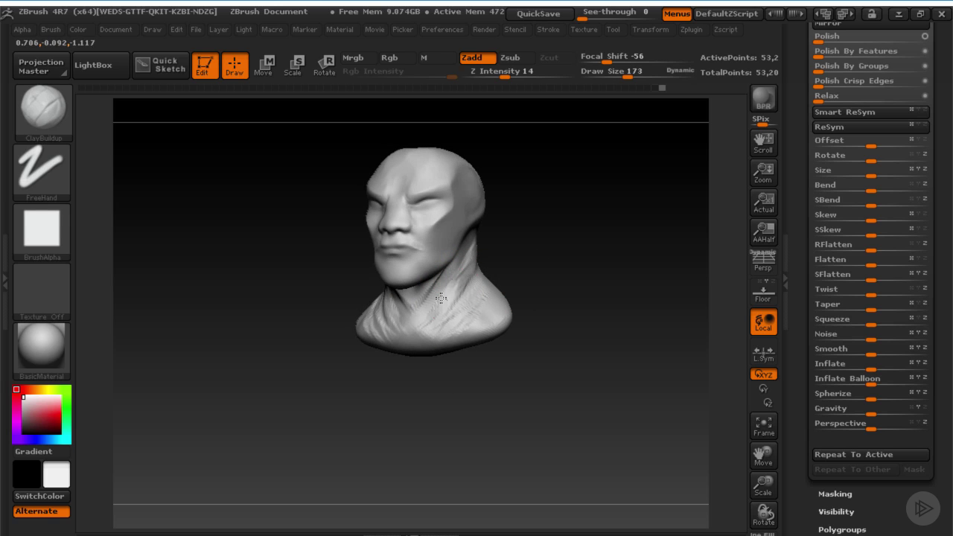
left_click_drag(424, 296, 459, 283, "shift")
mouse_move(490, 253)
left_mouse_down()
mouse_move(530, 249)
mouse_move(459, 293)
mouse_move(455, 310)
left_mouse_up()
key("]")
mouse_move(514, 263)
left_mouse_down("shift")
mouse_move(532, 276)
mouse_move(376, 322)
left_mouse_up("shift")
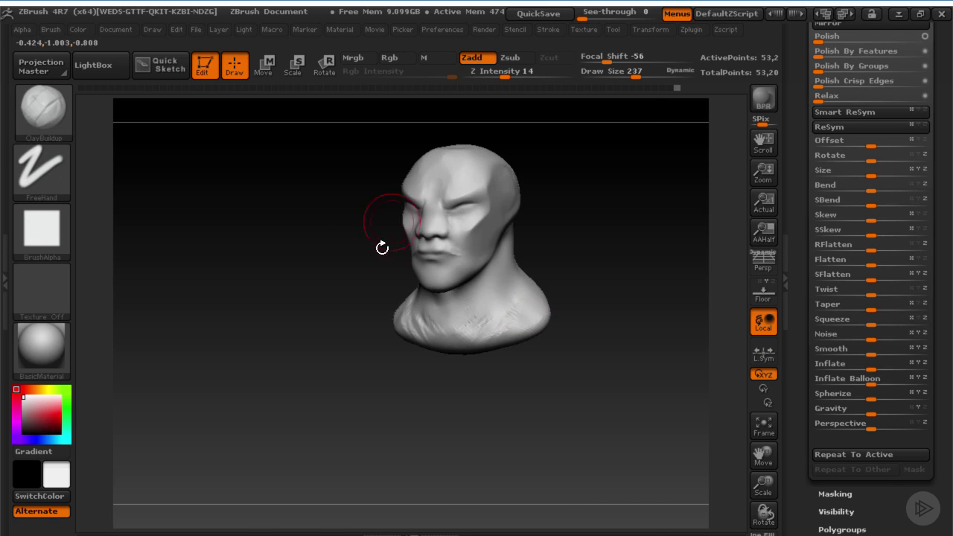
- Carve the edges of the diagonal neck muscle with the Dam_Standard brush at draw size 385
key("b")
key("d")
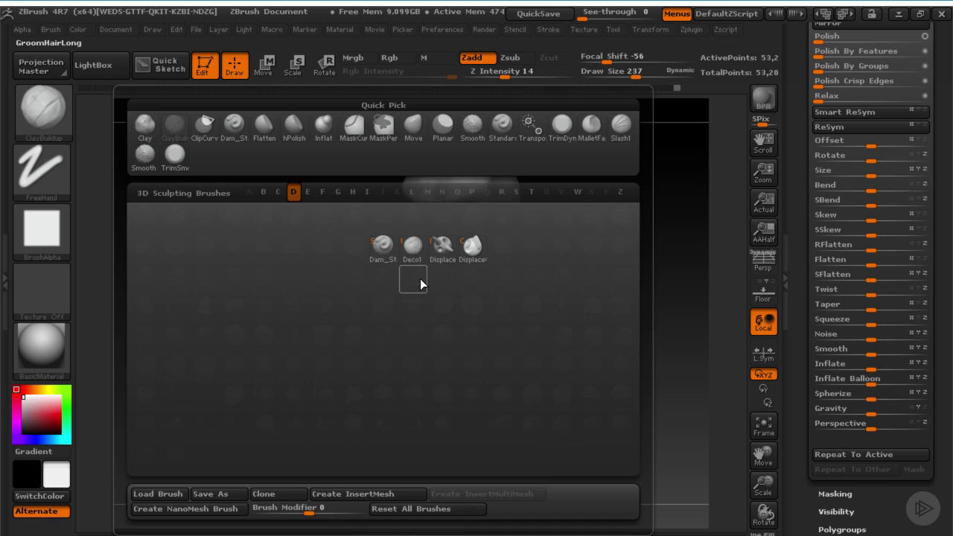
left_click(385, 254)
left_click_drag(549, 268, 485, 273)
key("s")
left_click_drag(508, 289, 522, 288)
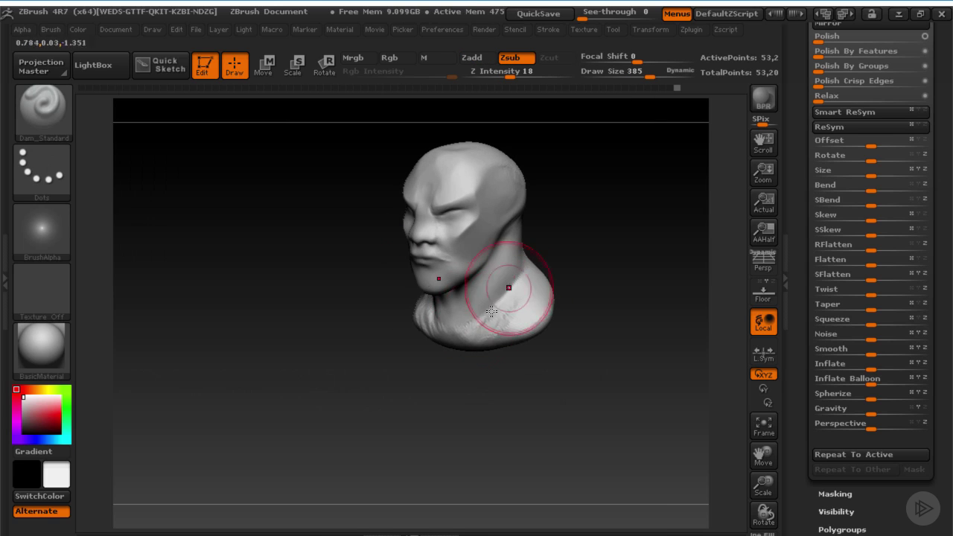
left_click_drag(574, 268, 540, 247)
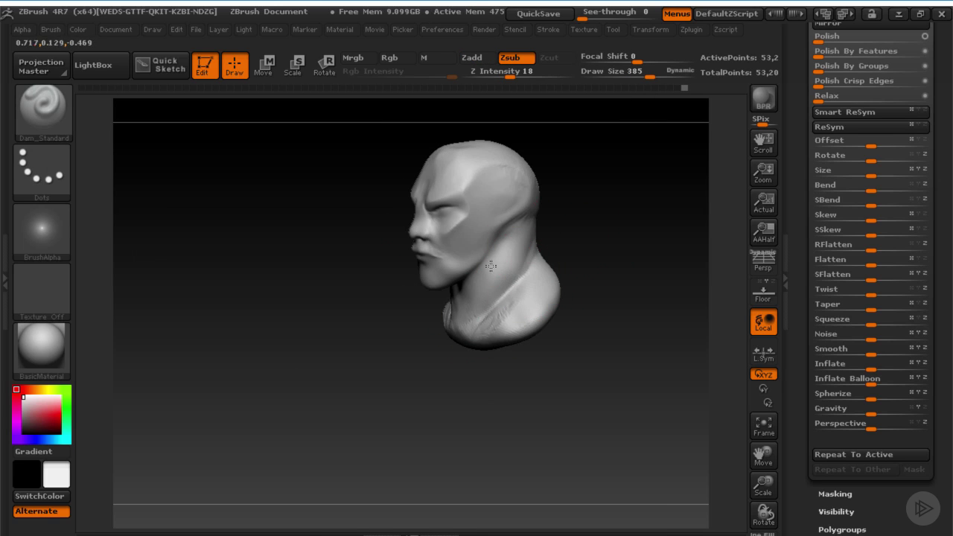
left_click_drag(468, 319, 494, 266)
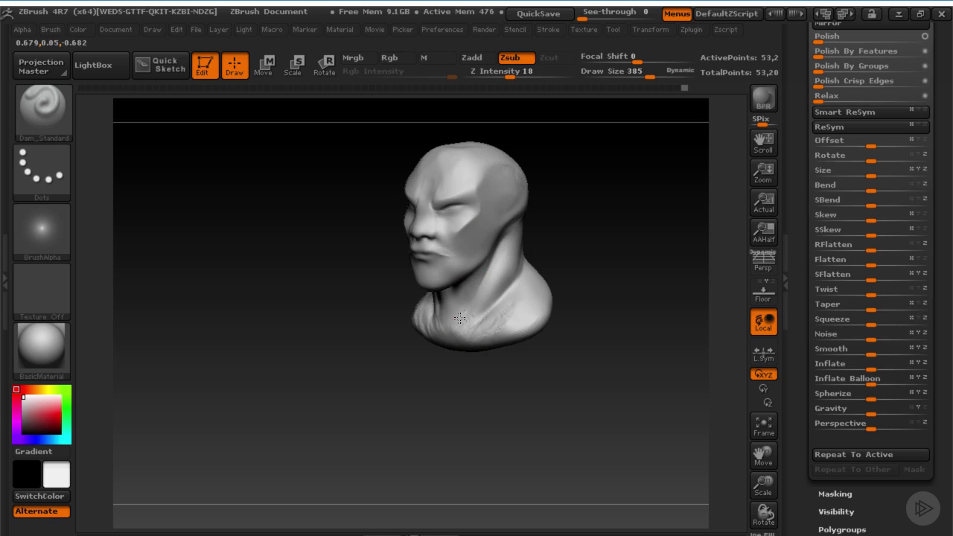
left_click_drag(460, 318, 602, 267)
- Pull the front and lower part of the neck into shape with the Move Elastic brush, raising the draw size to 496
key("b")
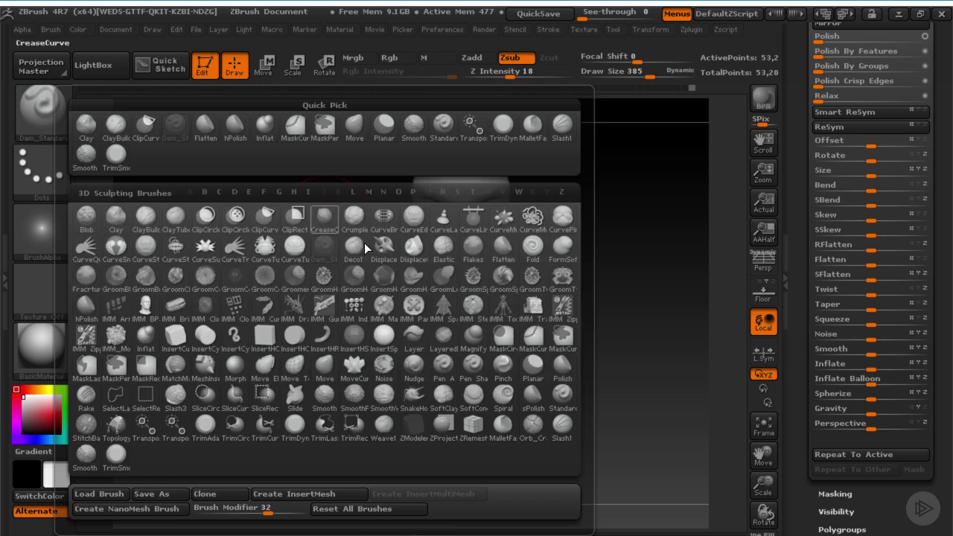
key("m")
key("e")
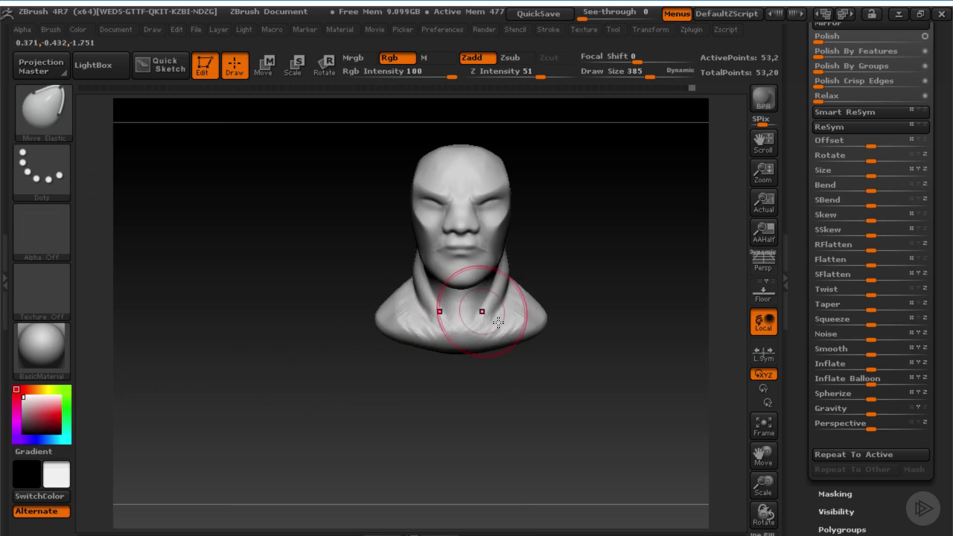
key("s")
left_click_drag(487, 317, 493, 318)
left_click_drag(553, 341, 503, 325)
key("s")
left_click_drag(494, 321, 499, 321)
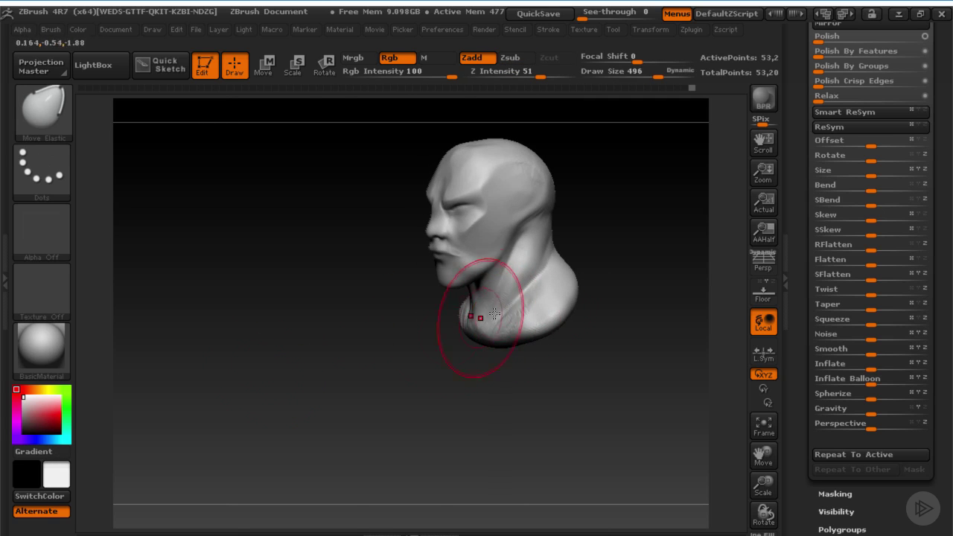
- Adjust the throat and front edge of the neck with the Move brush, reducing the draw size to 439
key("b")
key("m")
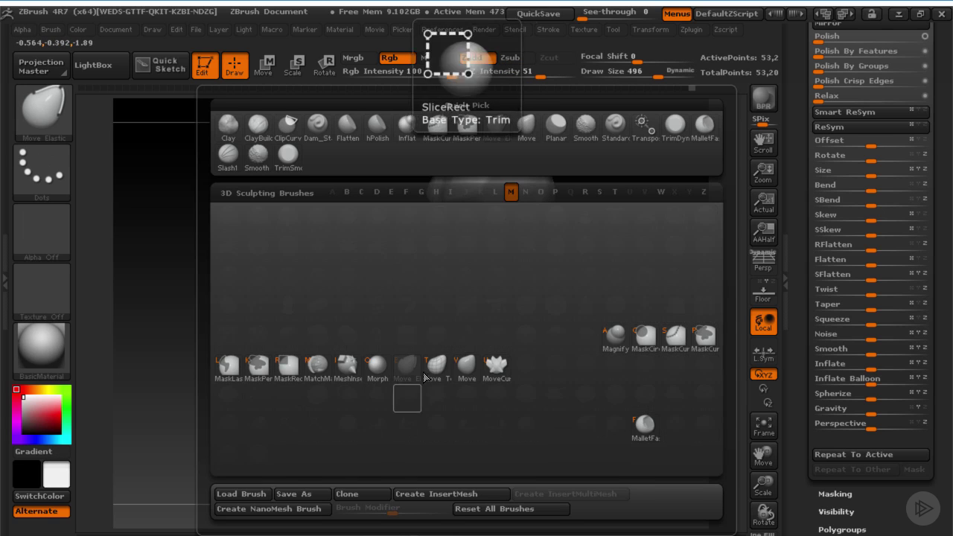
left_click(468, 375)
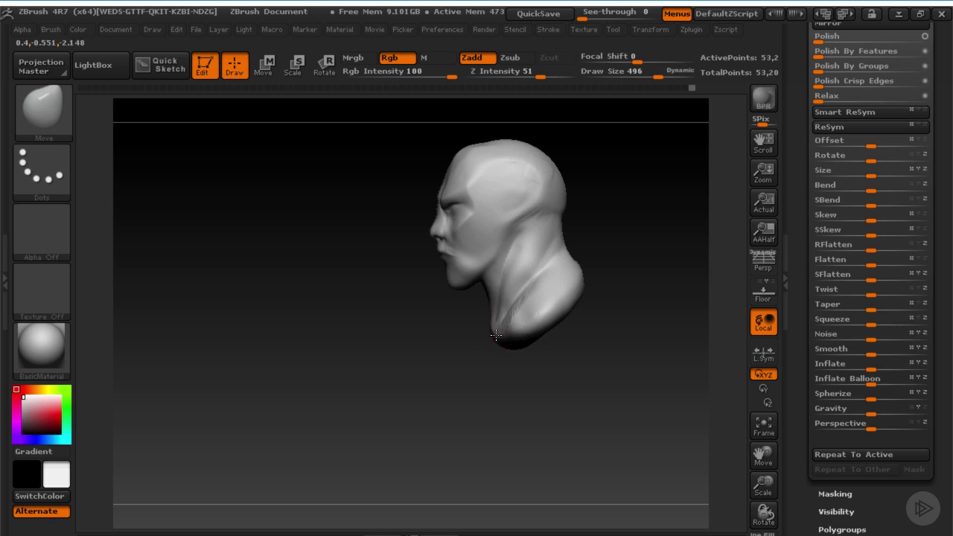
left_click_drag(496, 335, 498, 332)
key("s")
left_click_drag(505, 296, 498, 296)
left_click_drag(505, 276, 508, 275)
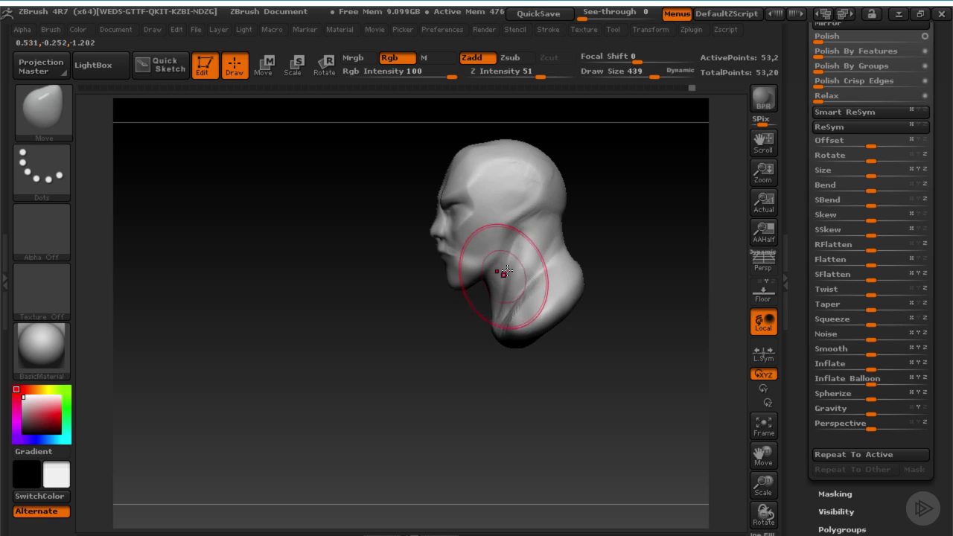
- Refine the base of the neck with the Move brush at draw size 342
left_click_drag(622, 226, 648, 224)
left_click_drag(596, 240, 630, 248)
mouse_move(624, 249)
left_mouse_down("alt")
mouse_move(581, 287)
mouse_move(578, 304)
left_mouse_up("alt")
left_click_drag(578, 303, 555, 306)
key("s")
left_click_drag(489, 330, 472, 330)
mouse_move(532, 350)
left_mouse_down()
mouse_move(549, 330)
mouse_move(443, 339)
mouse_move(513, 321)
left_mouse_up()
mouse_move(549, 283)
left_mouse_down()
mouse_move(569, 271)
mouse_move(577, 294)
mouse_move(569, 303)
mouse_move(560, 294)
left_mouse_up()
- Append a Sphere3D_2 mesh to the head as a new subtool
scroll(928, 246, "up", 5)
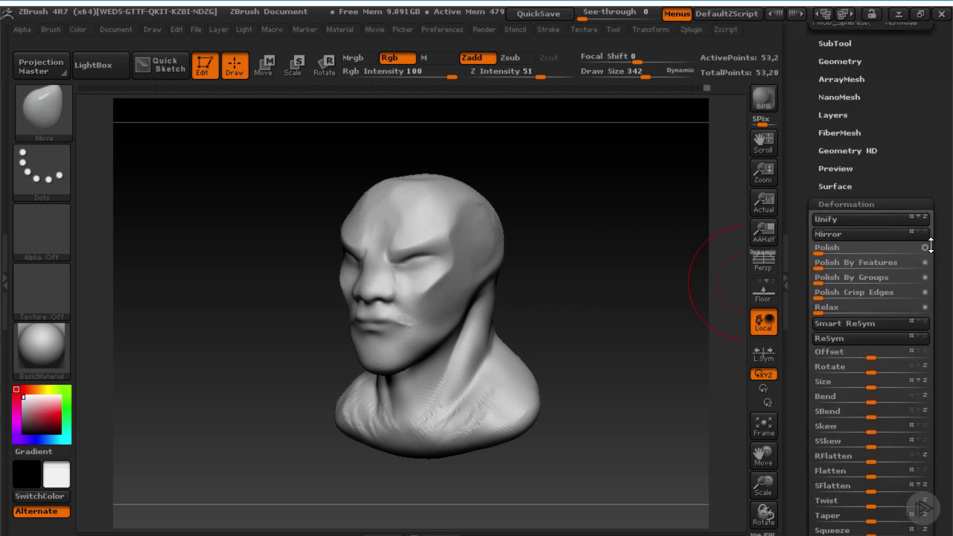
left_click(840, 195)
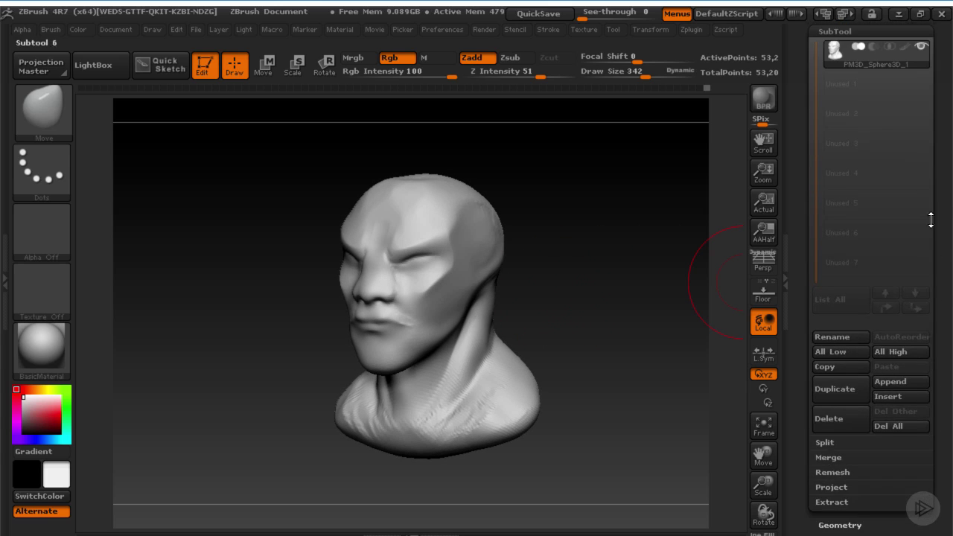
scroll(931, 216, "up", 3)
scroll(930, 175, "down", 1)
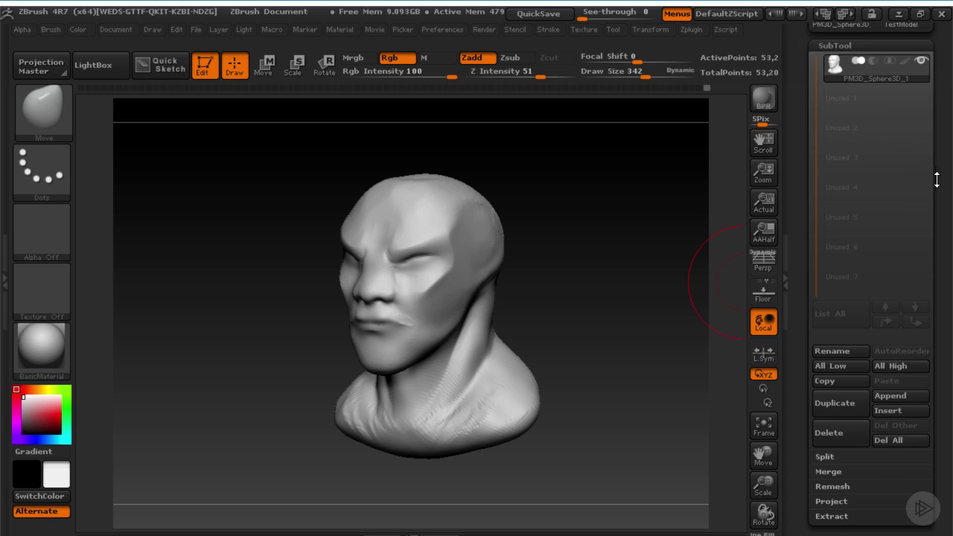
scroll(931, 160, "up", 4)
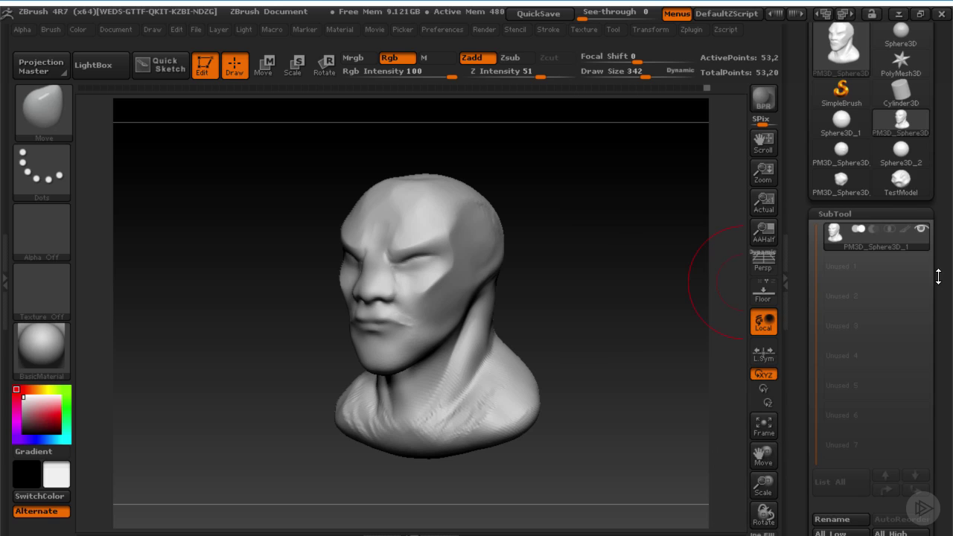
scroll(927, 203, "down", 3)
scroll(904, 207, "down", 1)
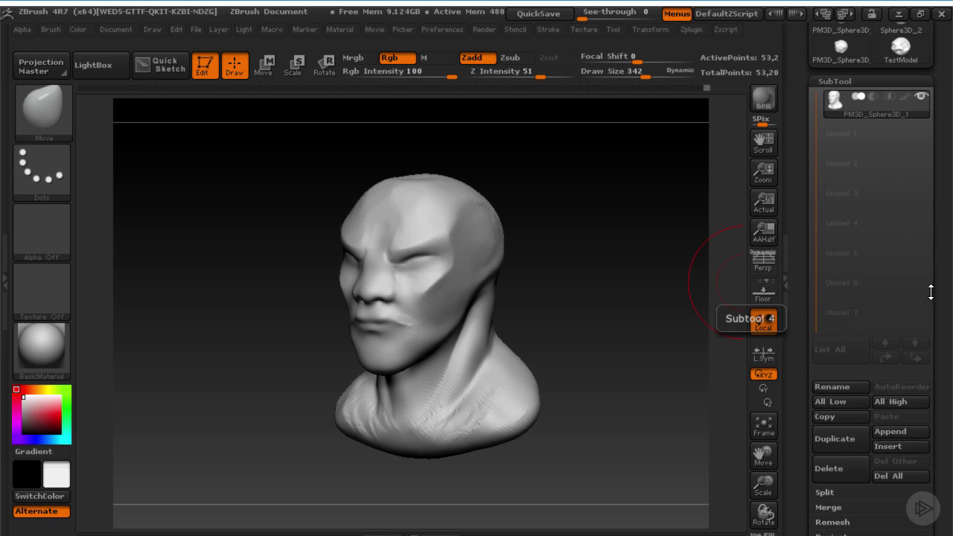
scroll(931, 293, "down", 3)
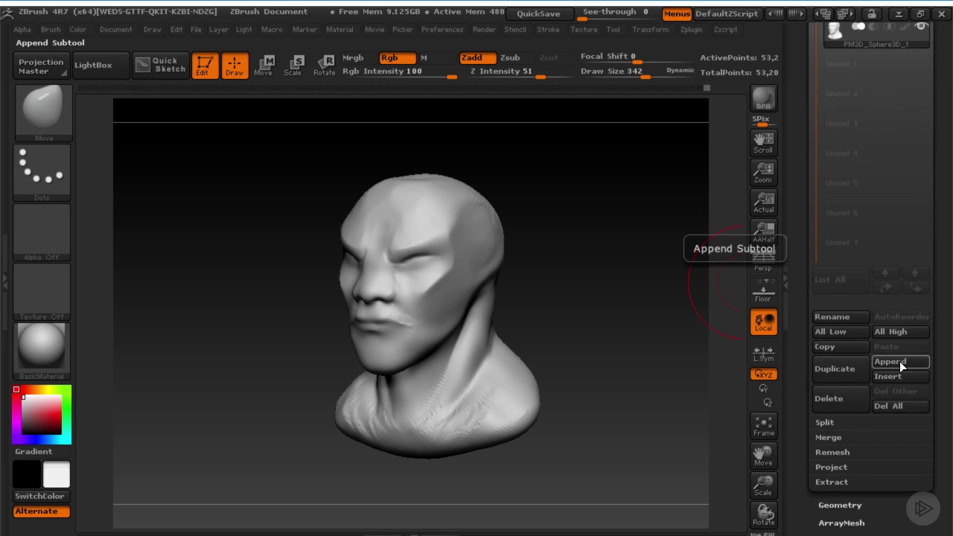
left_click(895, 362)
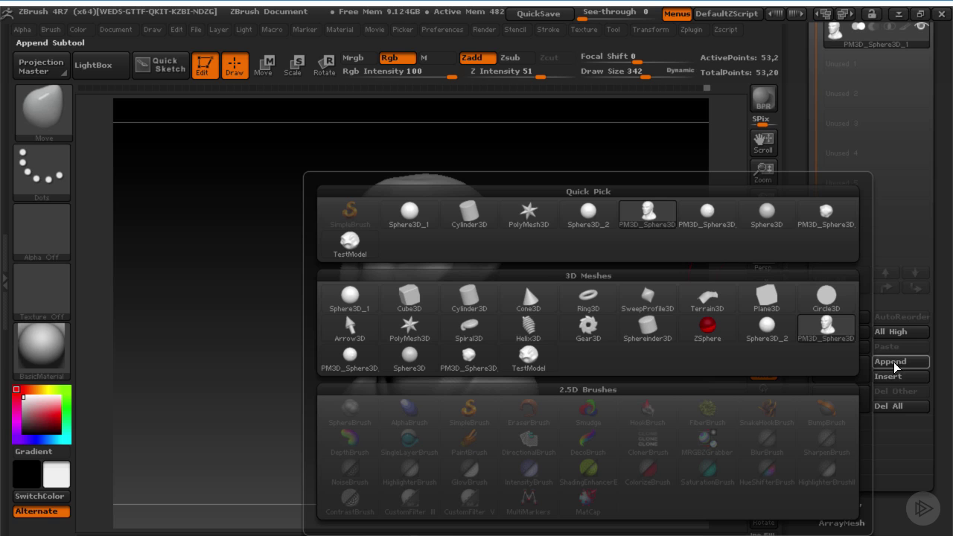
left_click(769, 333)
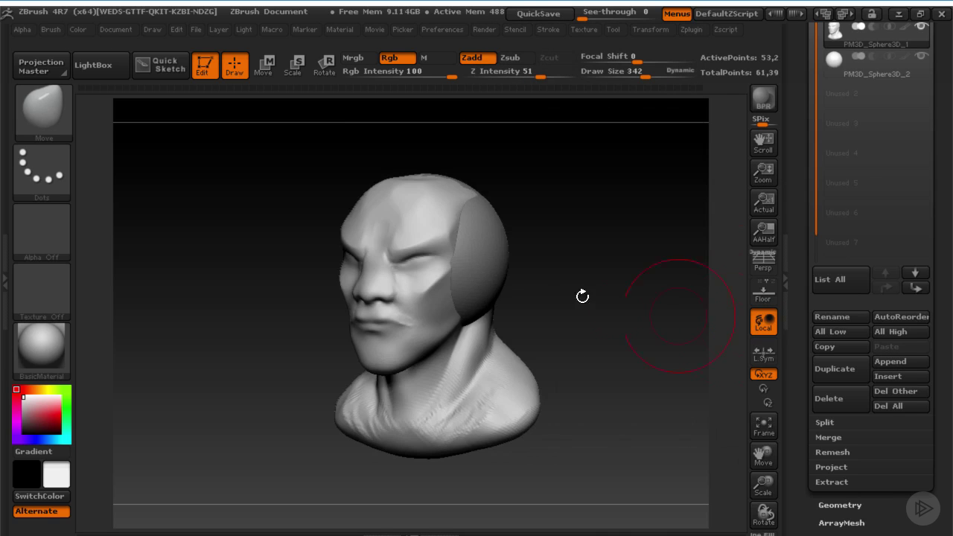
- Select the appended sphere subtool and shift it sideways out of the head with Transpose Move
left_click_drag(586, 270, 509, 246)
left_click_drag(592, 238, 484, 245)
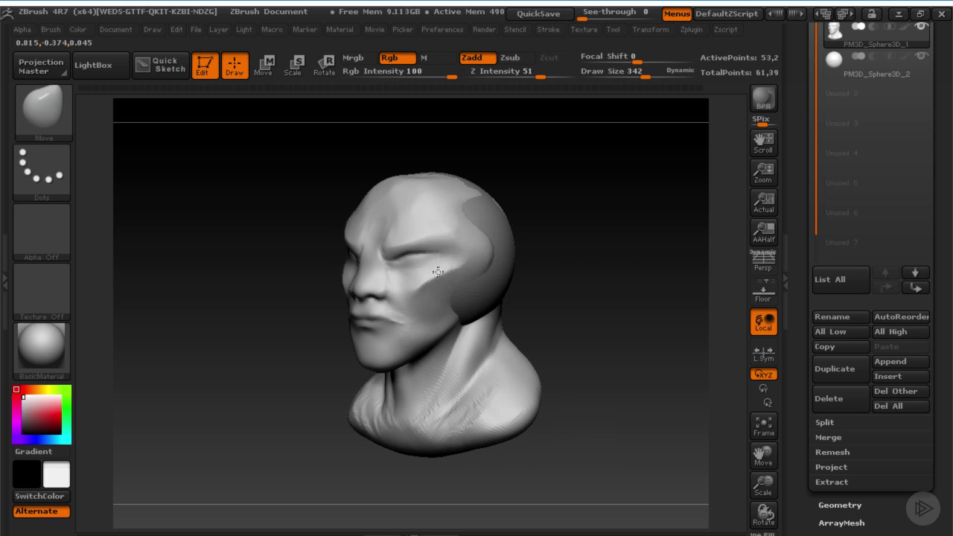
key("ctrl")
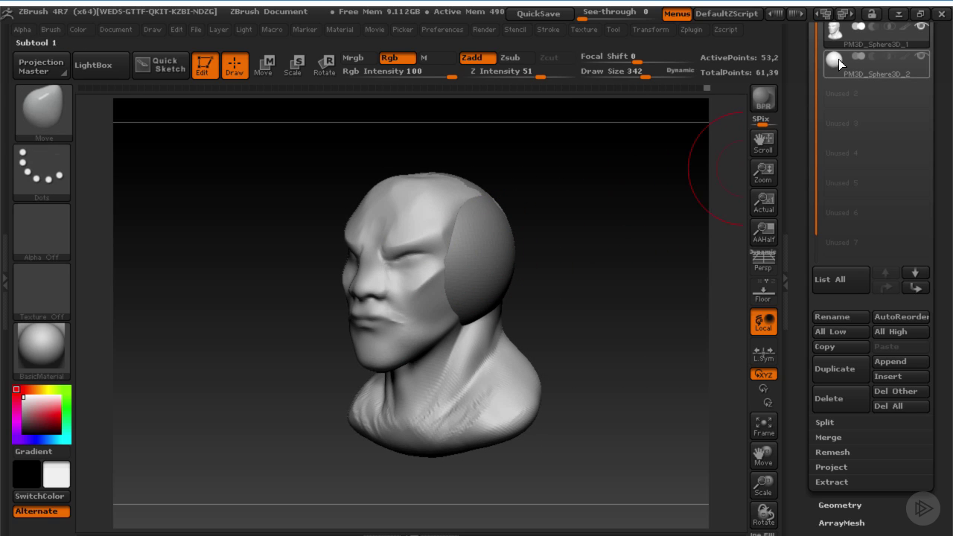
left_click(838, 62)
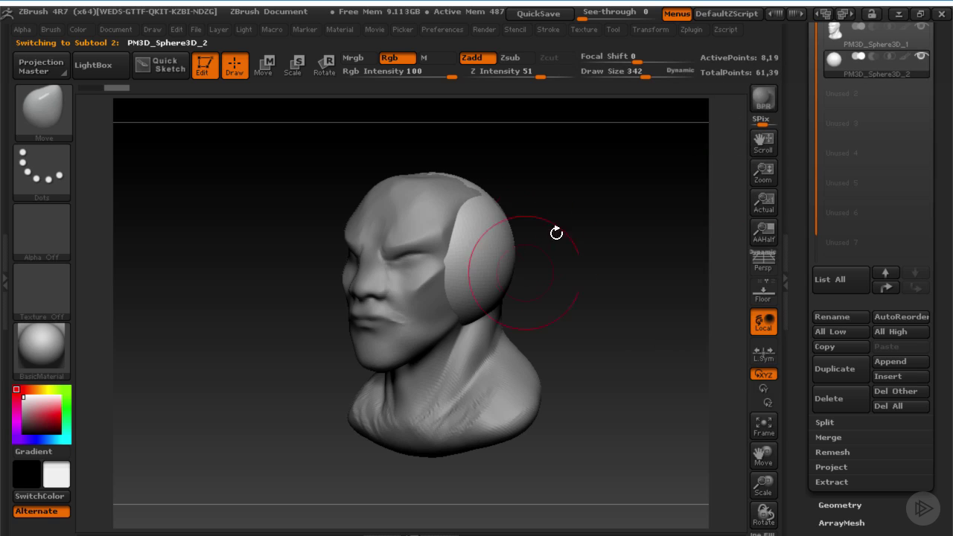
mouse_move(575, 240)
left_mouse_down()
mouse_move(521, 260)
mouse_move(554, 263)
mouse_move(521, 246)
mouse_move(549, 258)
mouse_move(538, 264)
mouse_move(525, 249)
mouse_move(546, 219)
mouse_move(534, 234)
mouse_move(487, 164)
mouse_move(417, 195)
mouse_move(559, 197)
left_mouse_up()
key("w")
left_click_drag(476, 197, 591, 183)
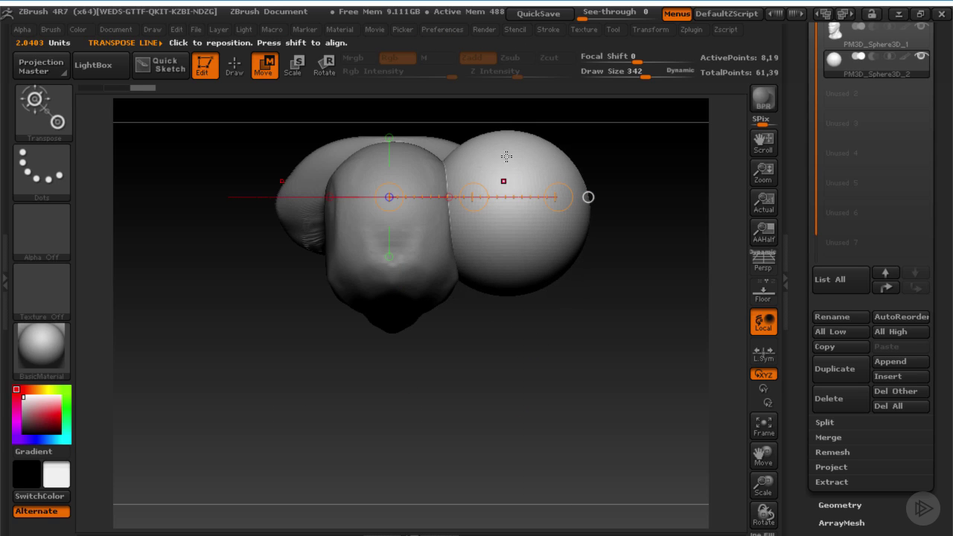
- Shrink the sphere uniformly with Transpose Scale to roughly the size of an ear, judged against the head's side profile
mouse_move(559, 345)
left_mouse_down()
mouse_move(571, 193)
mouse_move(592, 315)
mouse_move(579, 247)
mouse_move(432, 259)
mouse_move(617, 264)
left_mouse_up()
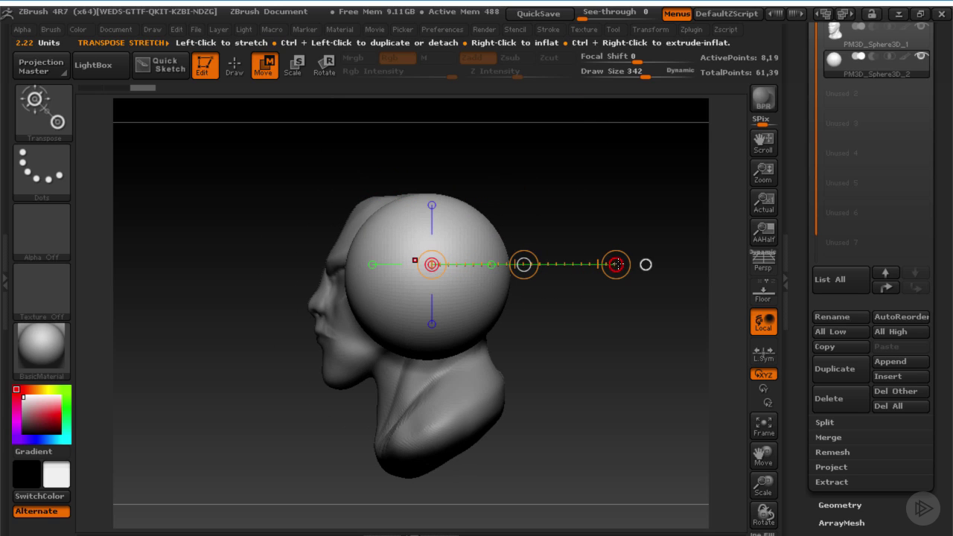
key("e")
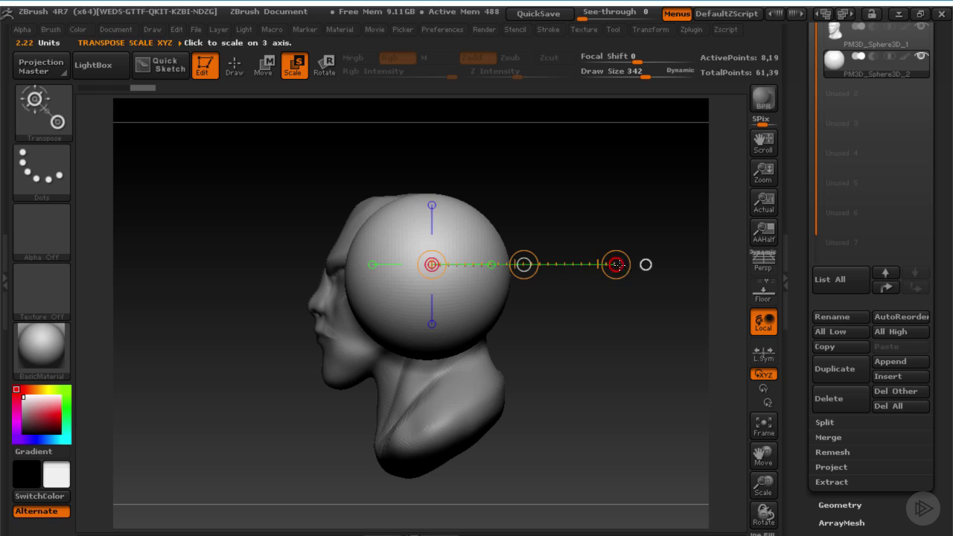
left_click_drag(618, 265, 537, 264)
left_click_drag(615, 264, 536, 264)
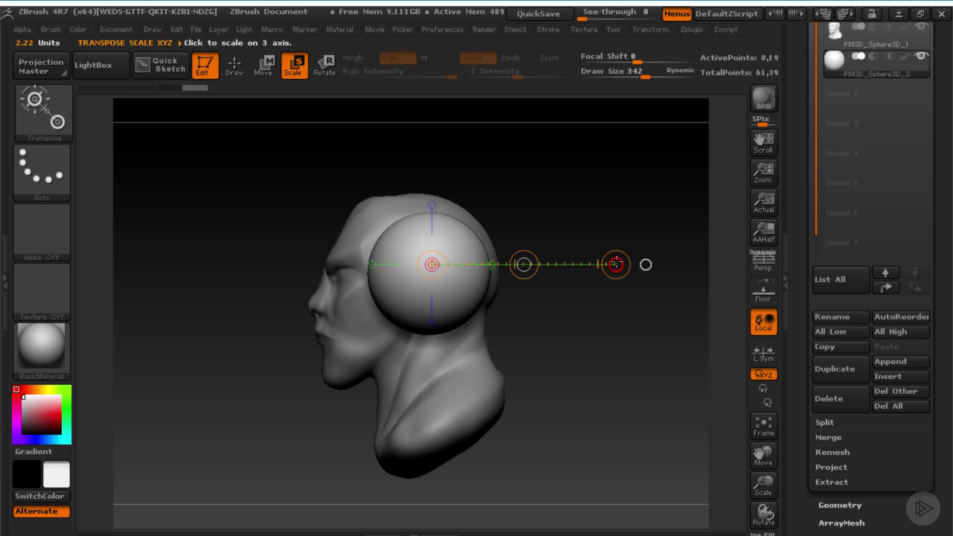
left_click_drag(617, 265, 525, 260)
left_click_drag(616, 264, 537, 264)
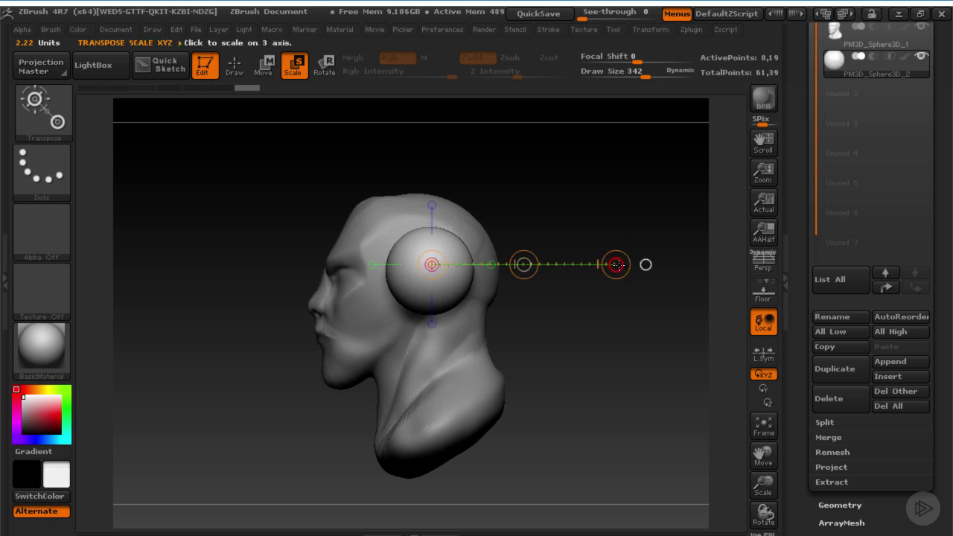
left_click_drag(617, 265, 529, 263)
left_click_drag(616, 265, 521, 264)
left_click_drag(614, 264, 453, 266)
left_click_drag(519, 265, 519, 265)
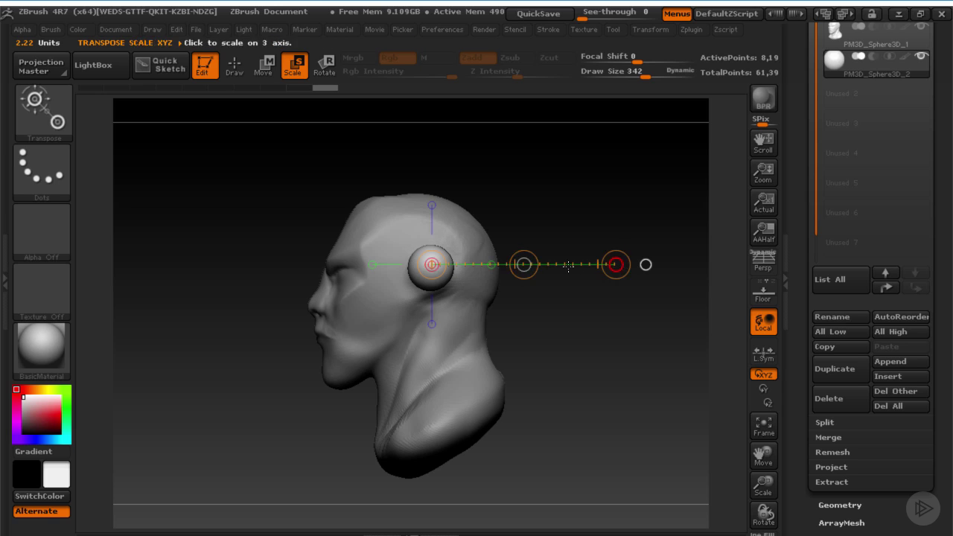
left_click_drag(614, 259, 477, 263)
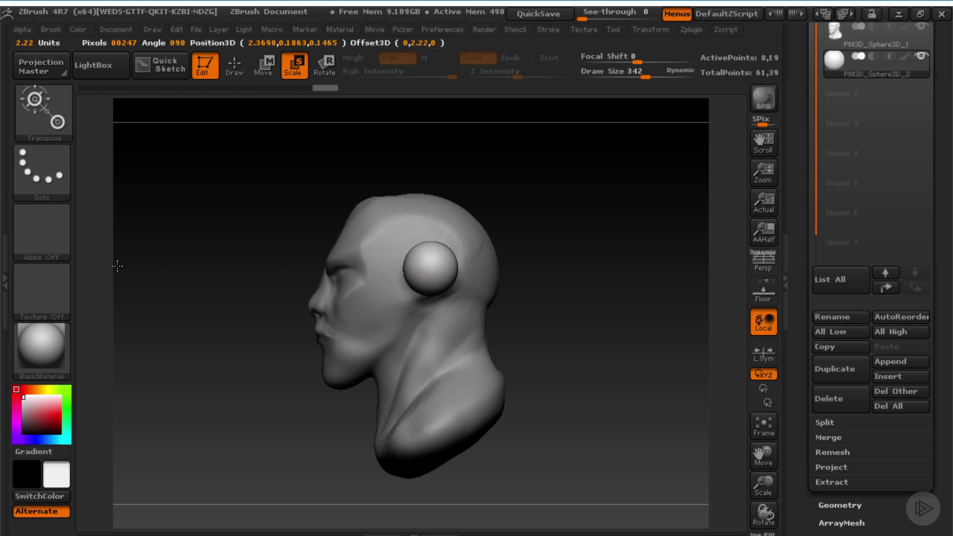
left_click_drag(117, 265, 117, 266)
left_click_drag(611, 263, 564, 262)
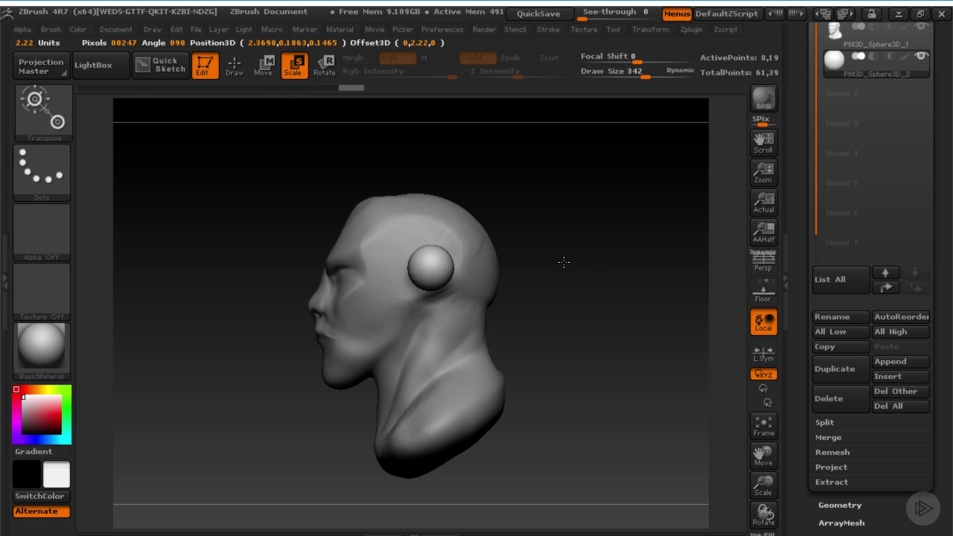
left_click_drag(645, 265, 645, 264)
- Flatten the small sphere across its width with a horizontal Transpose Move line in front view
left_click_drag(576, 198, 432, 238)
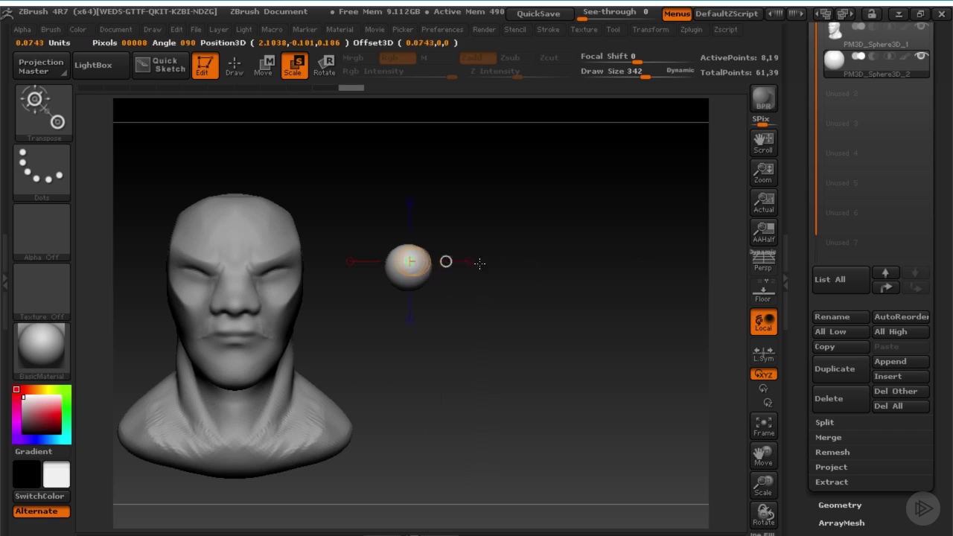
left_click(271, 71)
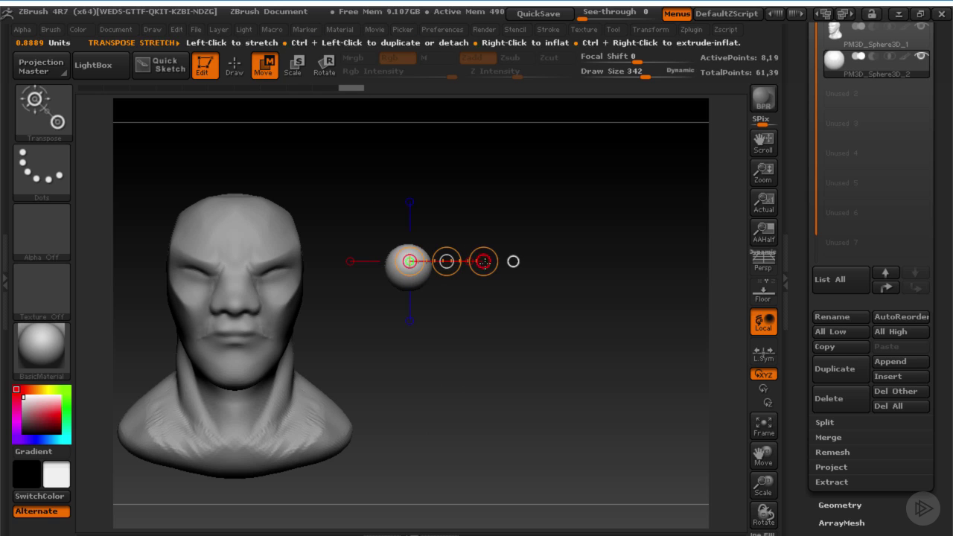
left_click_drag(484, 262, 449, 260)
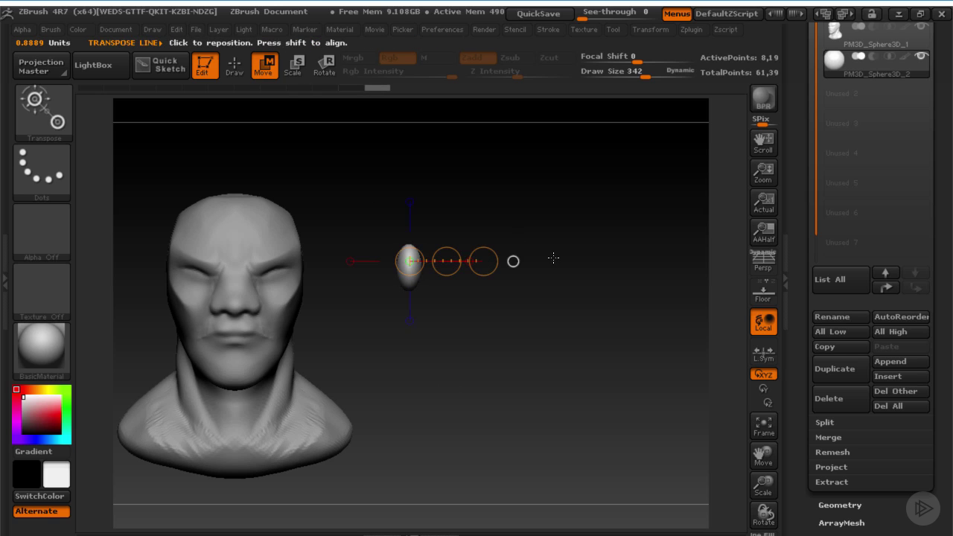
mouse_move(451, 341)
left_mouse_down()
mouse_move(358, 339)
mouse_move(451, 334)
left_mouse_up()
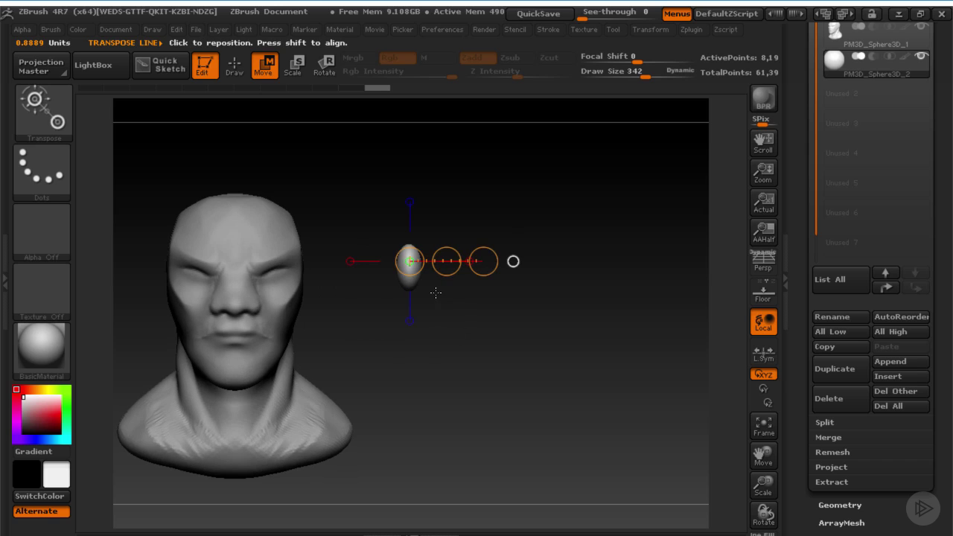
- Move the flattened sphere against the side of the head at ear height and return to Draw mode
key("q")
mouse_move(492, 255)
left_mouse_down()
mouse_move(430, 252)
mouse_move(421, 230)
mouse_move(350, 265)
left_mouse_up()
key("w")
key("q")
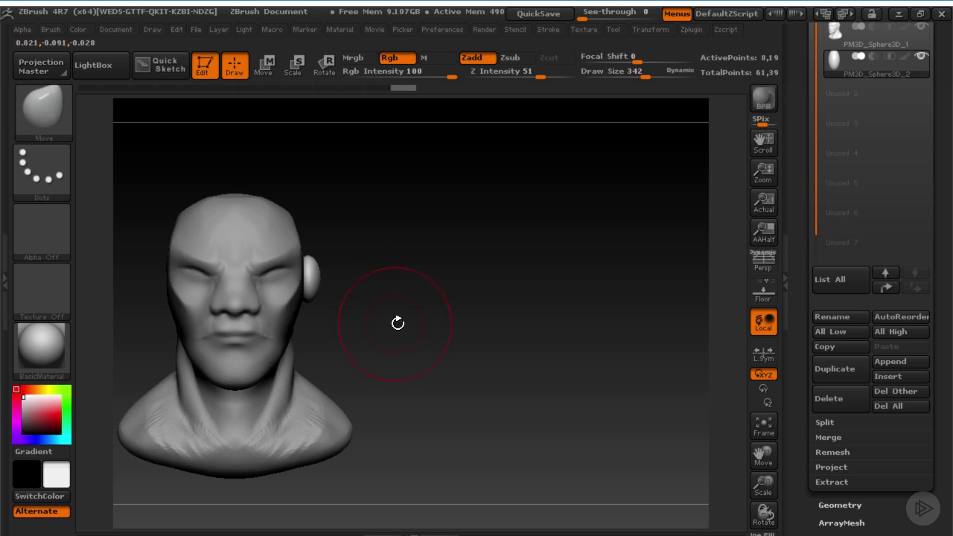
- Shape the ear form and angle it against the head with the Move brush at draw size 448
mouse_move(397, 324)
left_mouse_down()
mouse_move(377, 306)
mouse_move(377, 317)
left_mouse_up()
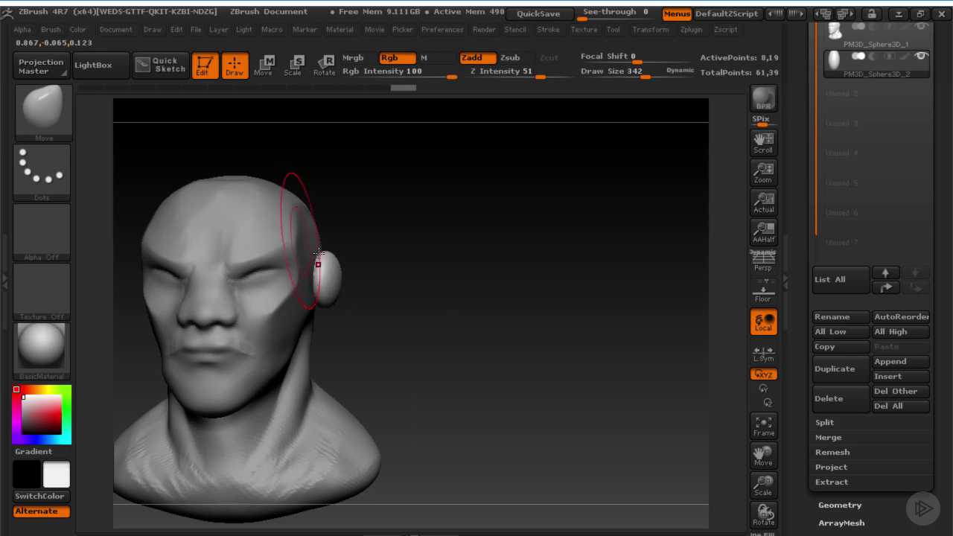
key("bracketright")
key("bracketright")
left_click_drag(353, 323, 330, 295)
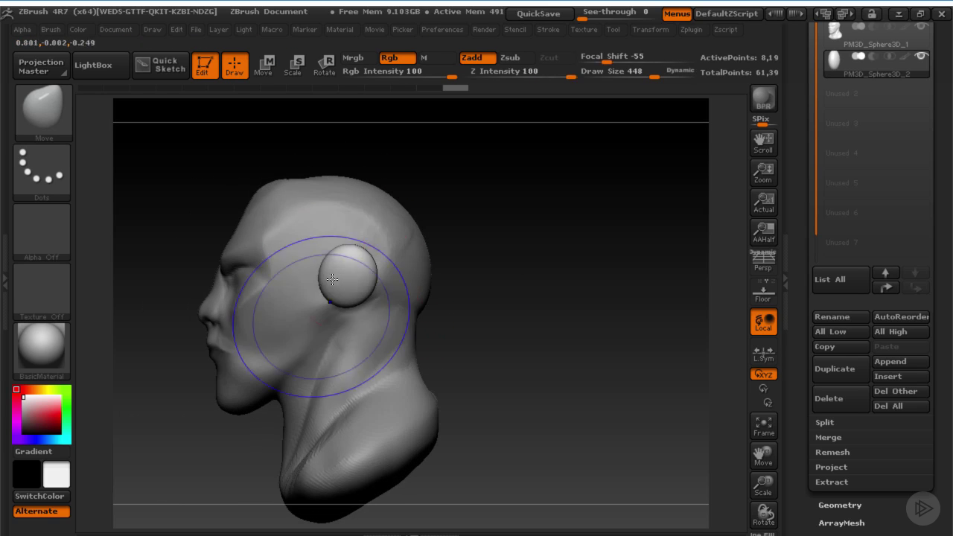
left_click_drag(449, 287, 435, 301)
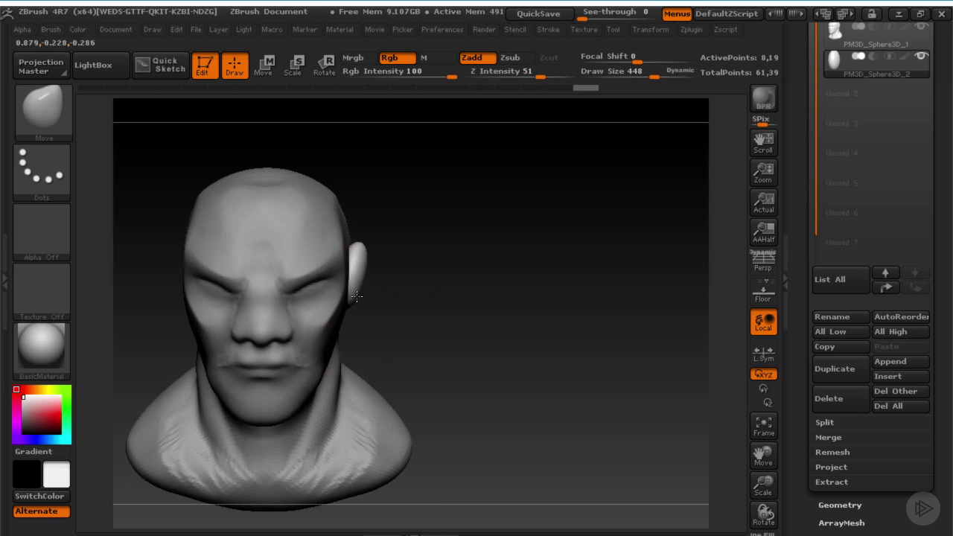
- Pull the top and lower edge of the ear form into an ear outline with the Move brush at draw size 223
left_click_drag(533, 257, 463, 248)
key("s")
left_click(356, 254)
left_click_drag(363, 251, 363, 236)
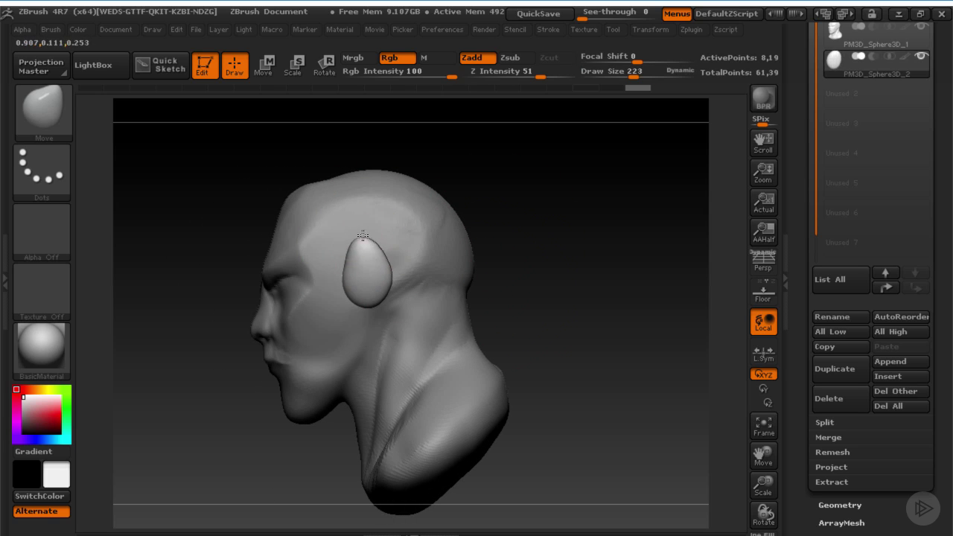
left_click_drag(368, 303, 521, 251)
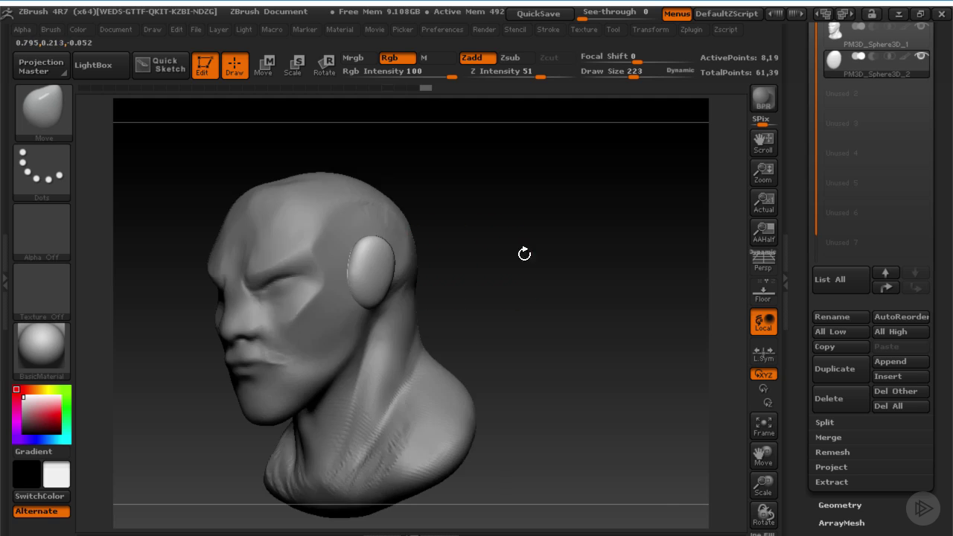
- Carve the inner hollow of the ear form with the Standard brush in subtract mode, reducing the draw size to 84
key("b")
key("s")
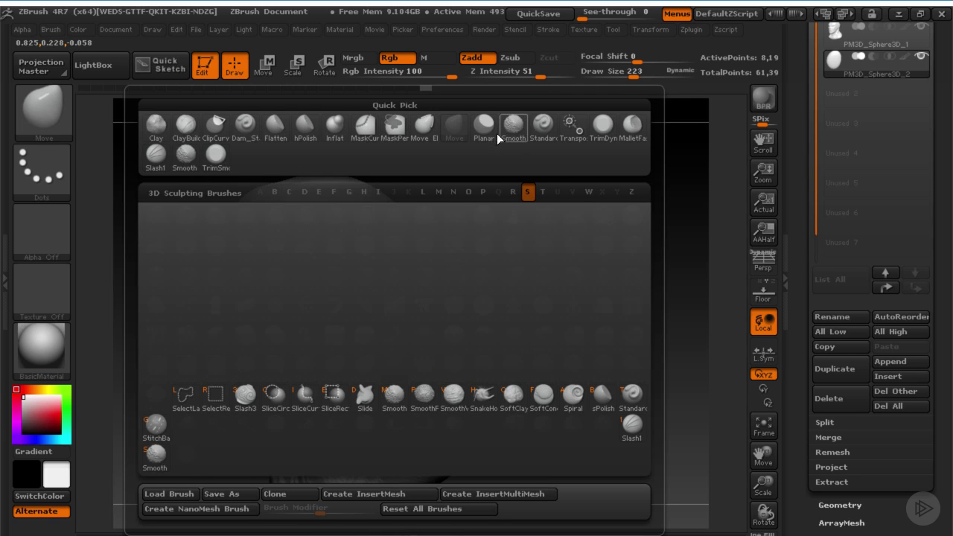
left_click(541, 131)
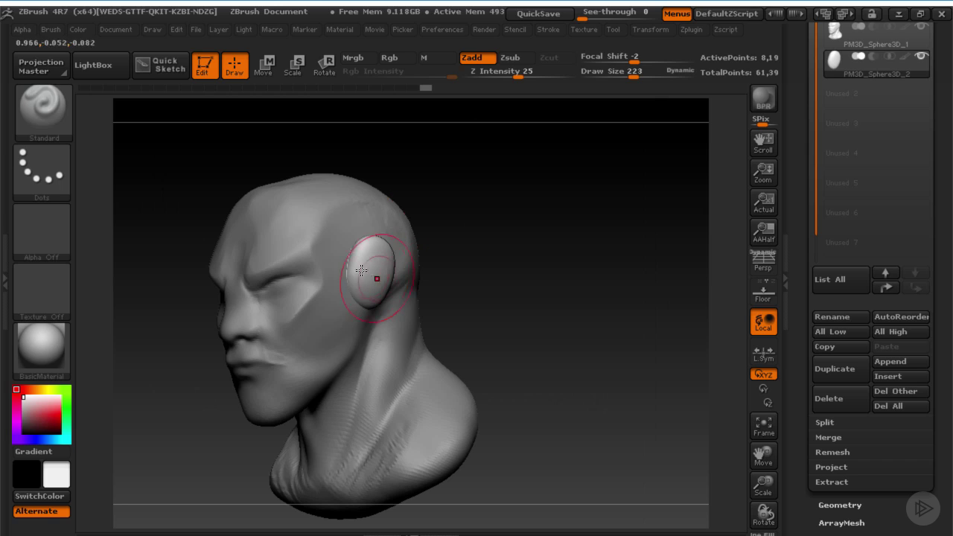
left_click_drag(353, 281, 362, 292, "alt")
key("s")
left_click_drag(367, 273, 357, 273)
mouse_move(362, 286)
left_mouse_down("alt")
mouse_move(354, 277)
mouse_move(375, 252)
mouse_move(374, 300)
left_mouse_up("alt")
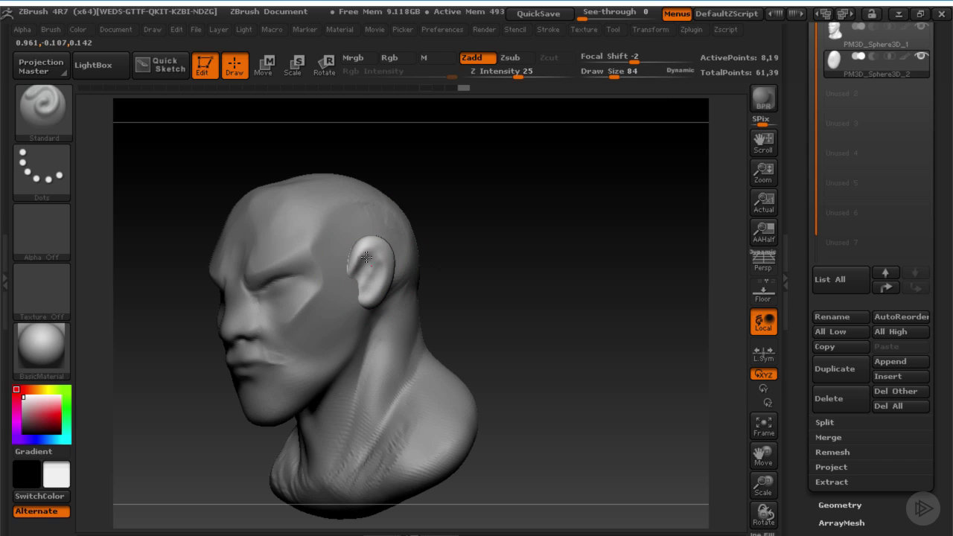
- Sculpt the inner folds and rim of the ear in side view with the Standard brush, reducing the draw size to 49
left_click_drag(514, 261, 456, 259)
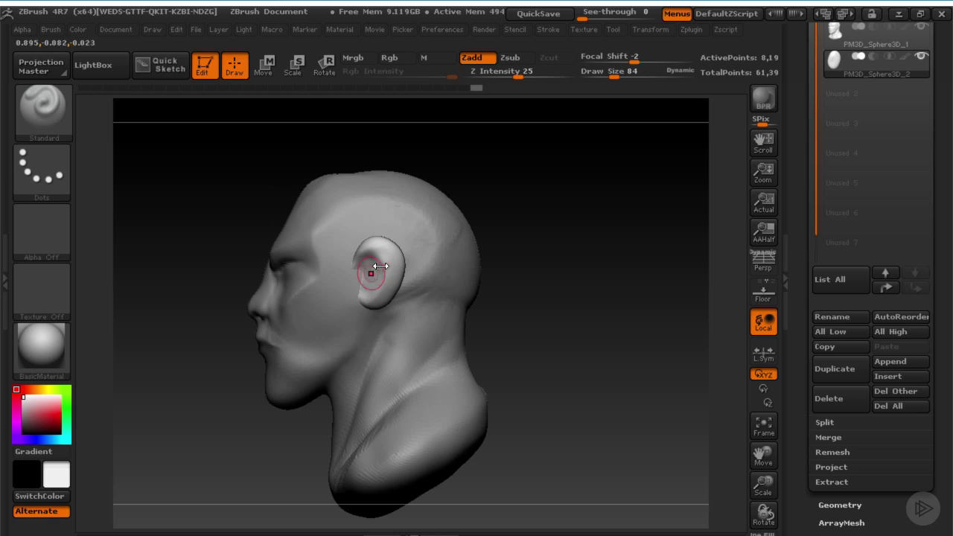
mouse_move(372, 271)
left_mouse_down()
mouse_move(380, 255)
mouse_move(388, 261)
left_mouse_up()
mouse_move(387, 259)
left_mouse_down()
mouse_move(372, 279)
mouse_move(381, 292)
mouse_move(360, 268)
mouse_move(381, 262)
mouse_move(363, 296)
mouse_move(350, 270)
left_mouse_up()
key("s")
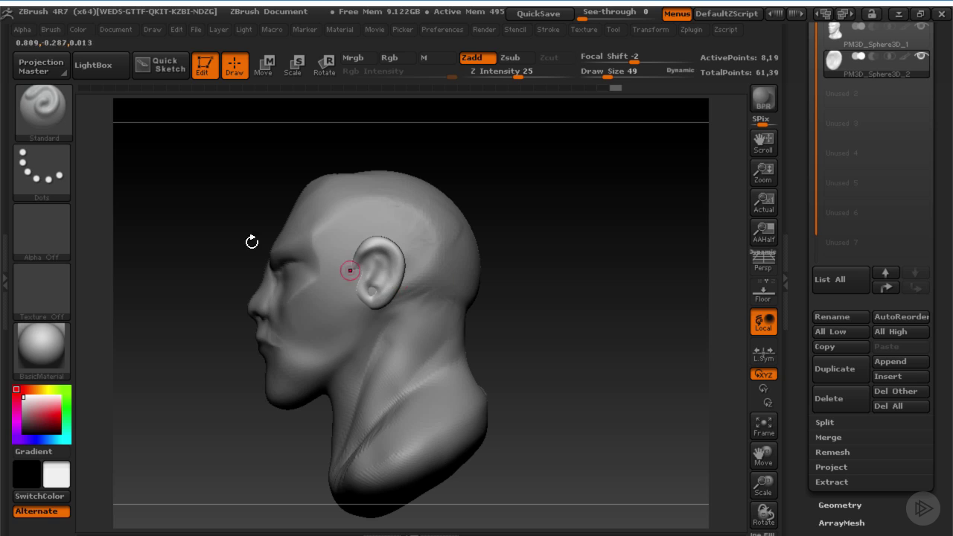
- Taper the lower rear edge of the ear towards the lobe with the Move brush at draw size 156
key("b")
key("m")
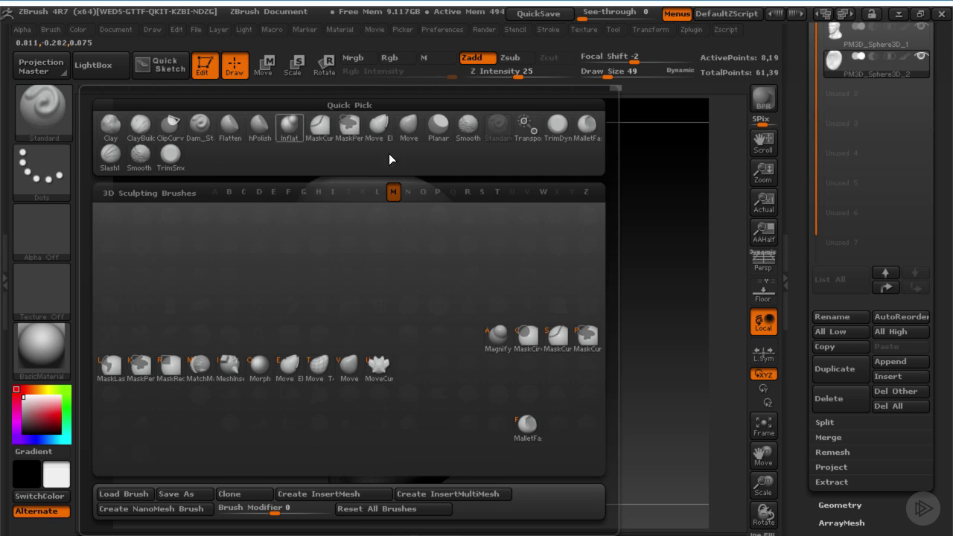
left_click(405, 128)
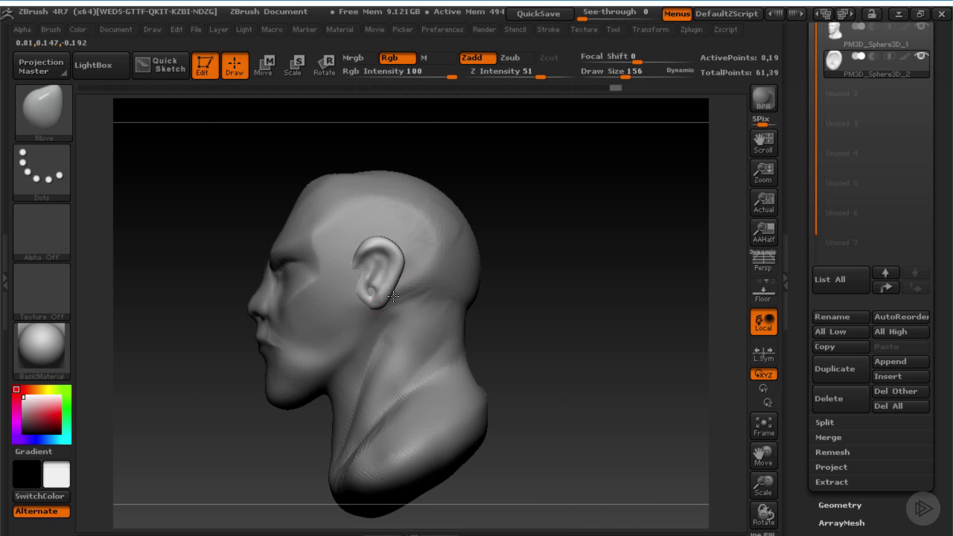
mouse_move(417, 310)
left_mouse_down()
mouse_move(532, 298)
mouse_move(422, 309)
left_mouse_up()
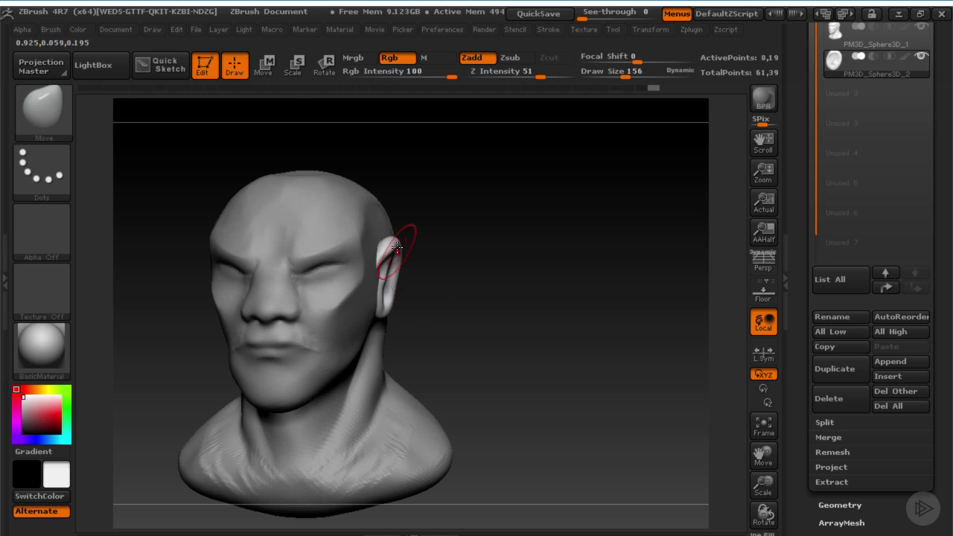
- Undo the last ear stroke and pull the ear outward from the head with the Move brush, enlarging the draw size to 204
key("ctrl+z")
mouse_move(424, 250)
left_mouse_down()
mouse_move(453, 254)
mouse_move(444, 252)
left_mouse_up()
mouse_move(444, 251)
right_mouse_down()
mouse_move(568, 291)
mouse_move(464, 281)
right_mouse_up()
key("bracketright")
left_click_drag(408, 282, 421, 286)
mouse_move(423, 287)
right_mouse_down()
mouse_move(575, 302)
mouse_move(512, 286)
mouse_move(445, 292)
mouse_move(371, 322)
right_mouse_up()
right_click_drag(475, 301, 481, 325, "ctrl")
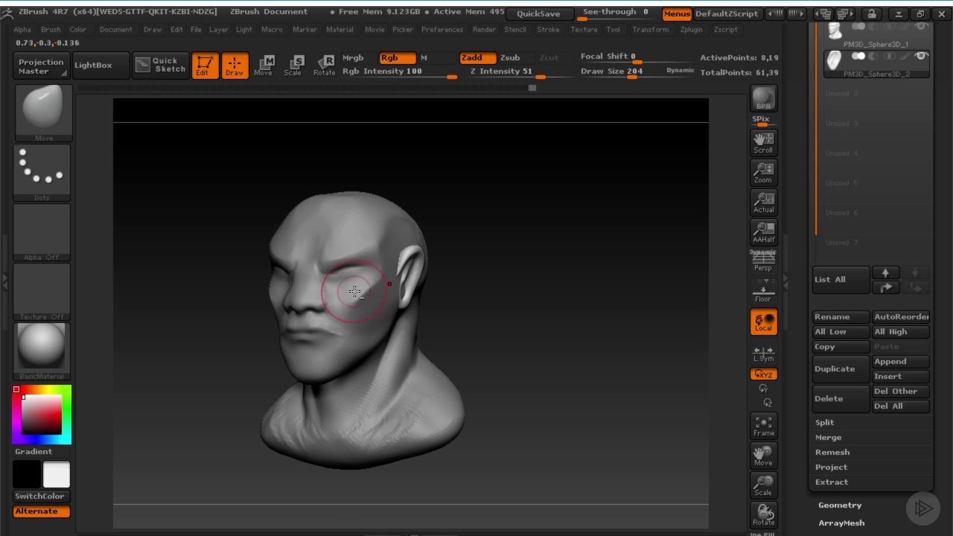
- Adjust the cheek area of the head subtool in front of the ear with the Move brush, and reselect the ear subtool
left_click(343, 292, "alt")
left_click_drag(374, 278, 366, 280)
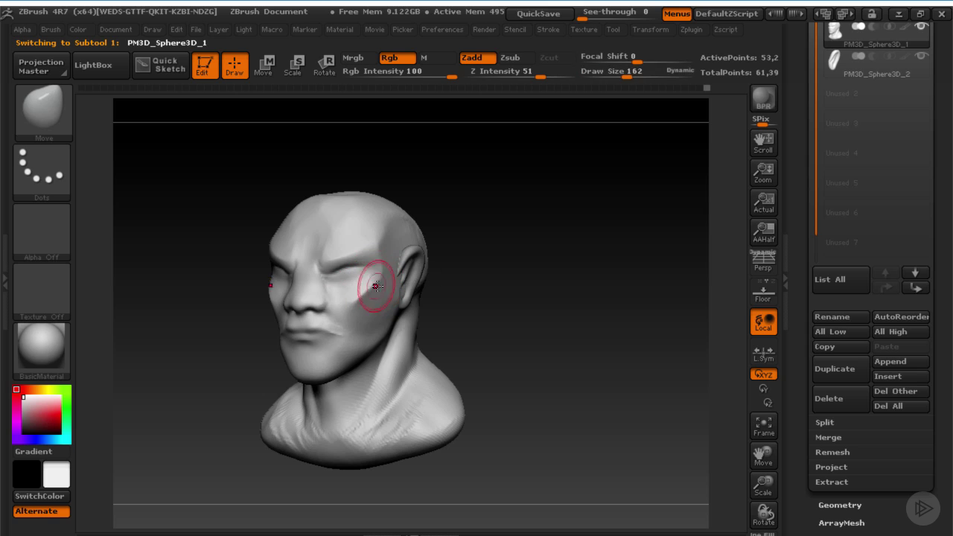
mouse_move(519, 291)
left_mouse_down()
mouse_move(472, 279)
mouse_move(481, 279)
mouse_move(445, 284)
left_mouse_up()
left_click(403, 257, "alt")
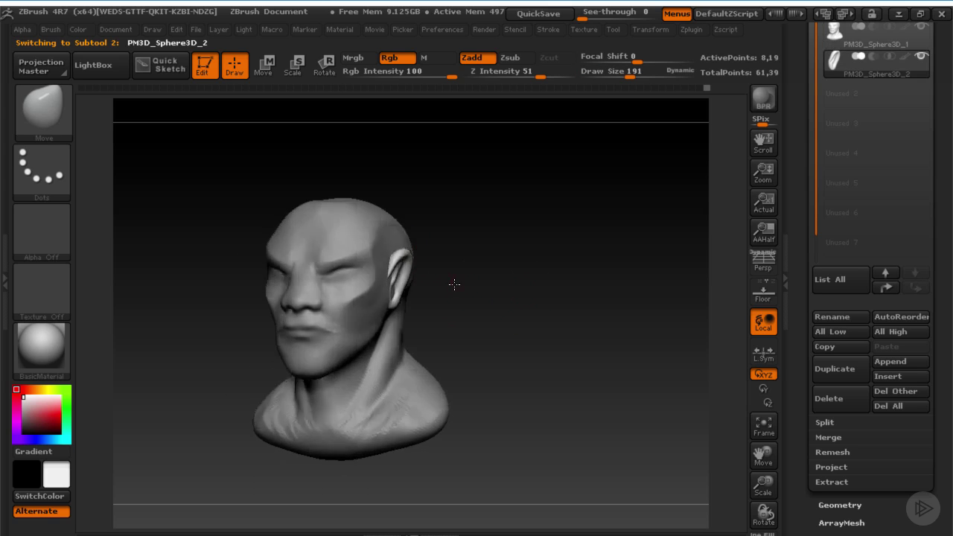